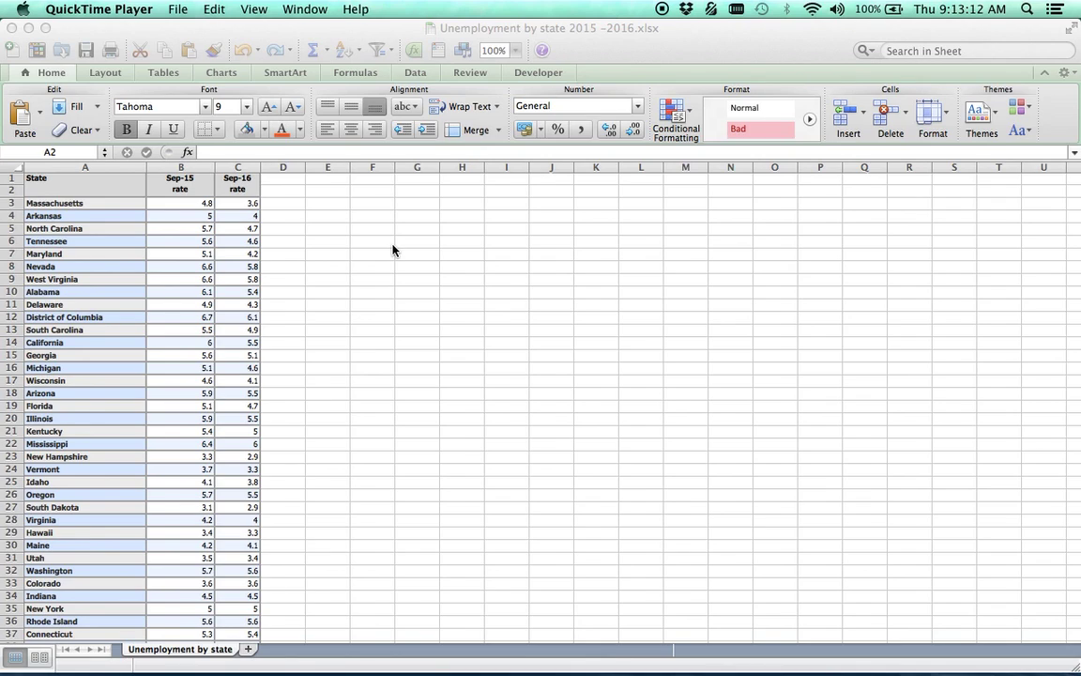
Insert a Marked Scatter chart from the rate data in B3:C53 and move it up beside the table's first rows
left_click(202, 206)
left_click(192, 203)
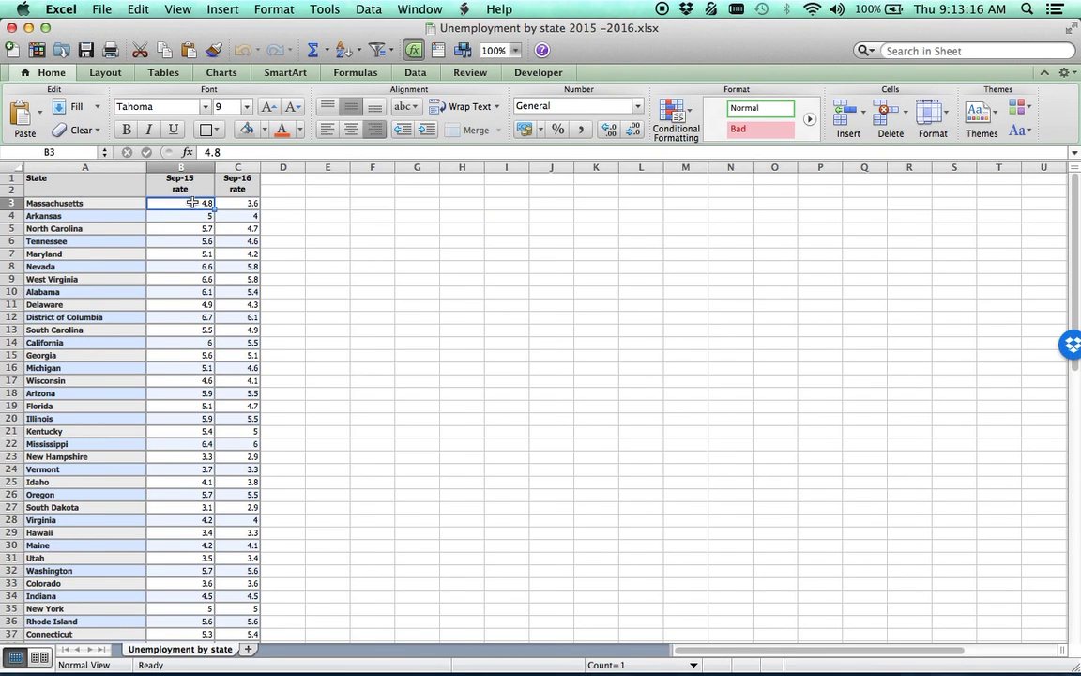
key("shift+Right")
key("ctrl+shift+Down")
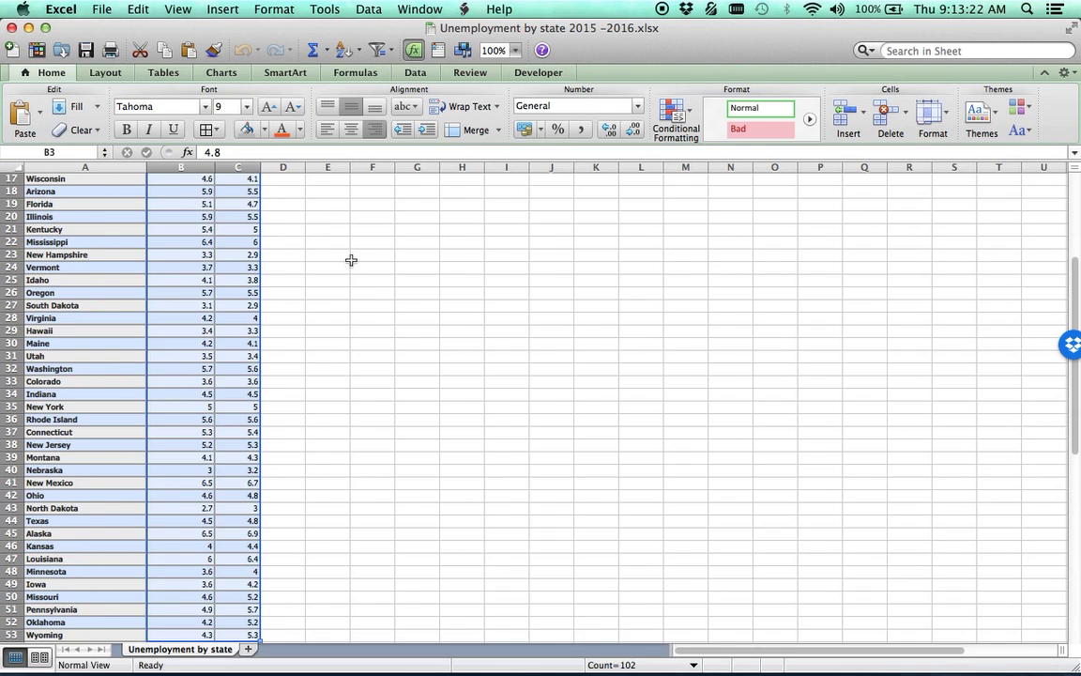
scroll(350, 258, "up", 5)
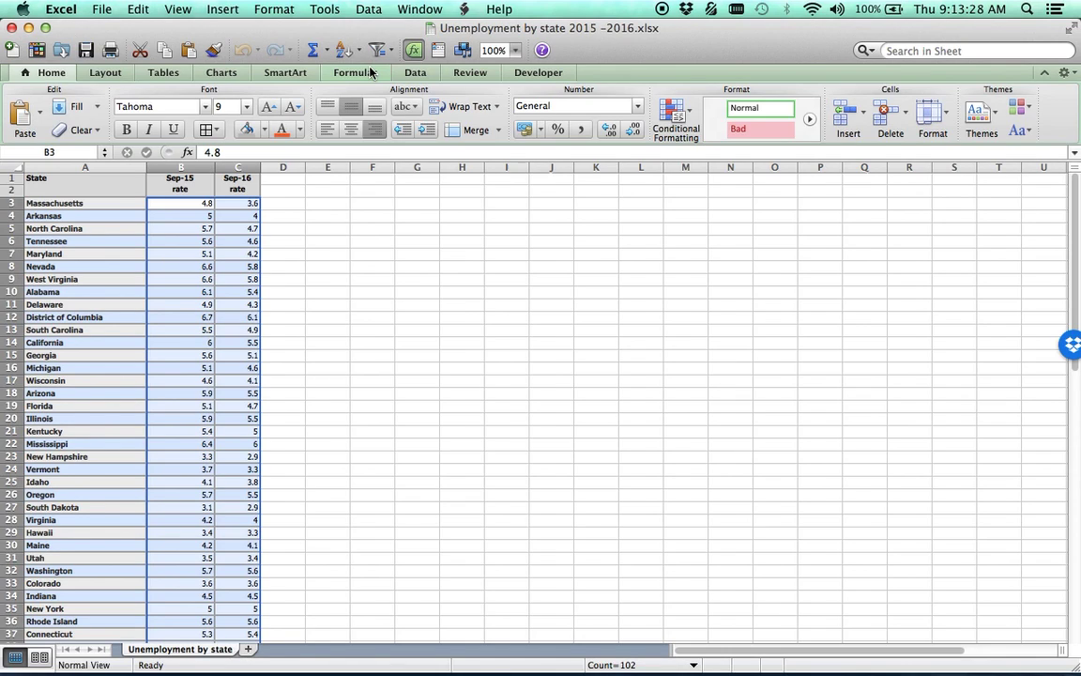
left_click(225, 12)
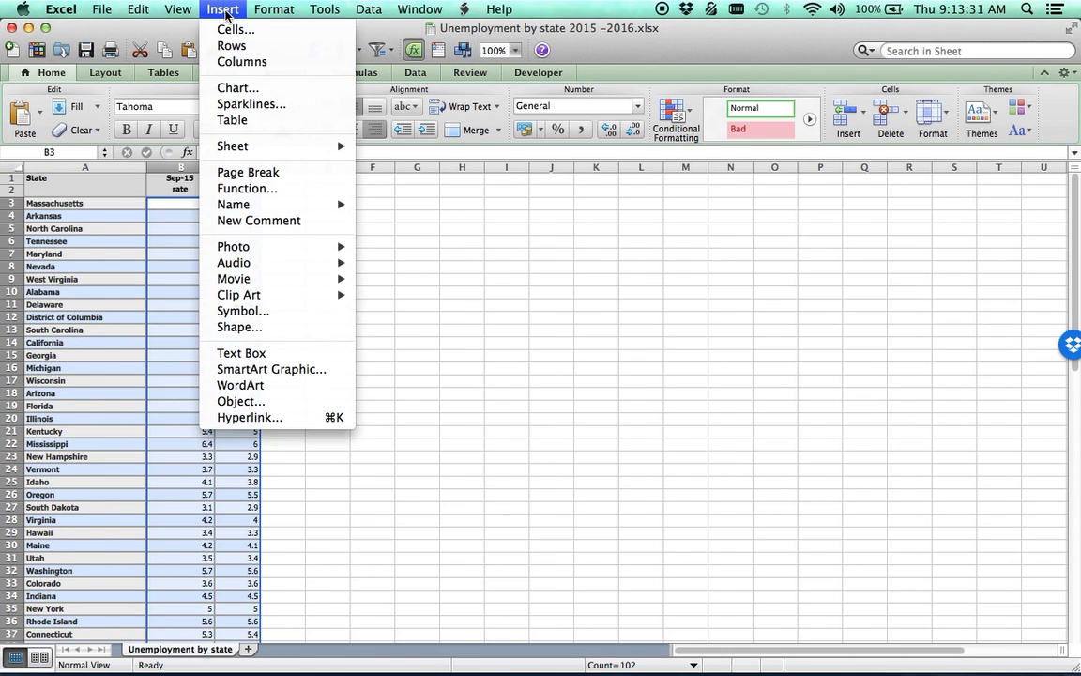
left_click(236, 92)
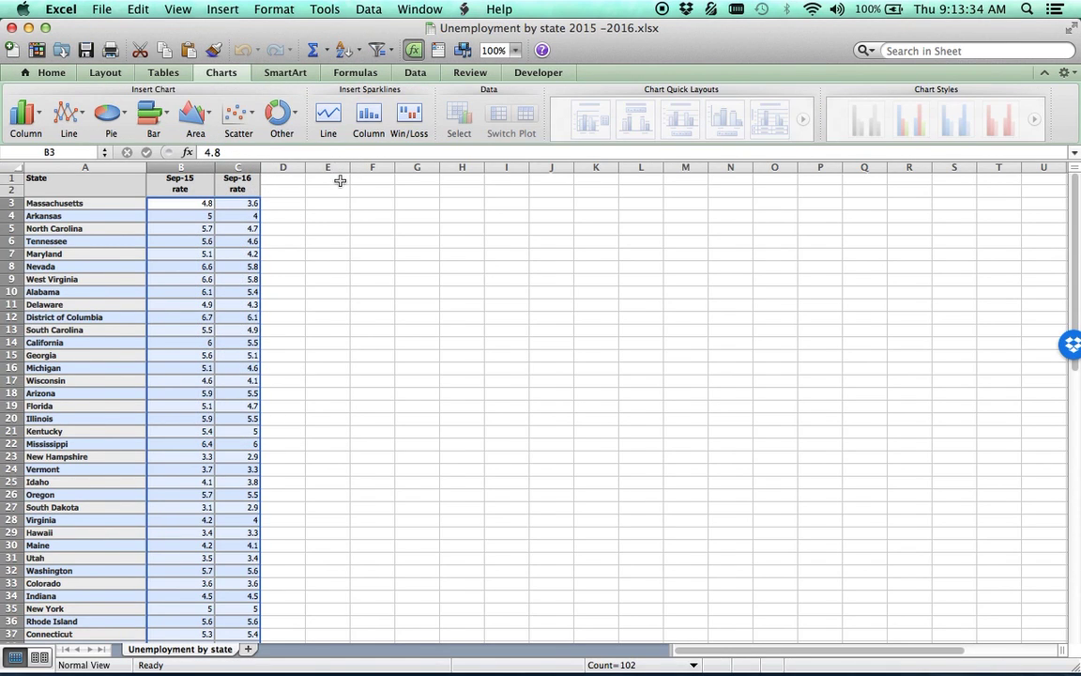
left_click(231, 111)
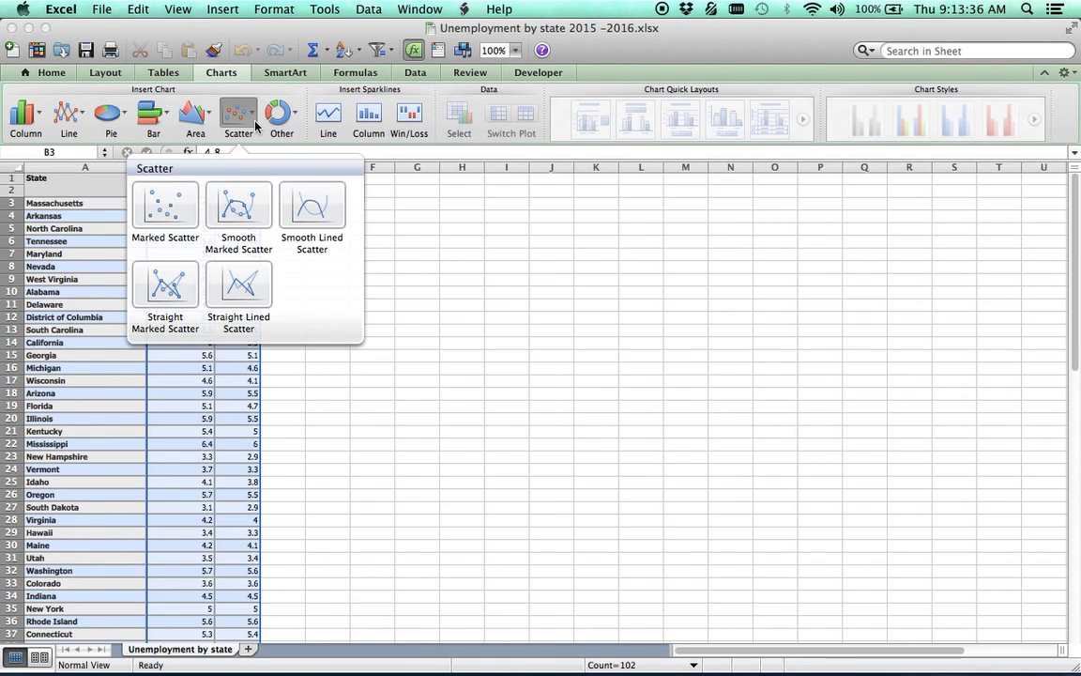
left_click(174, 214)
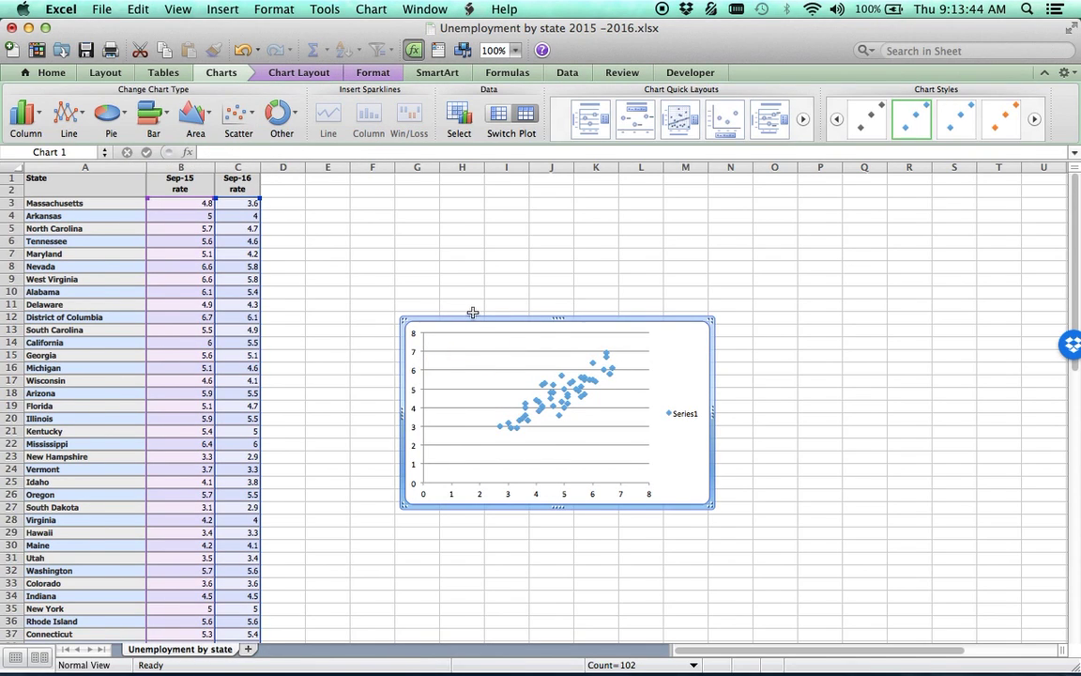
left_click_drag(468, 311, 419, 199)
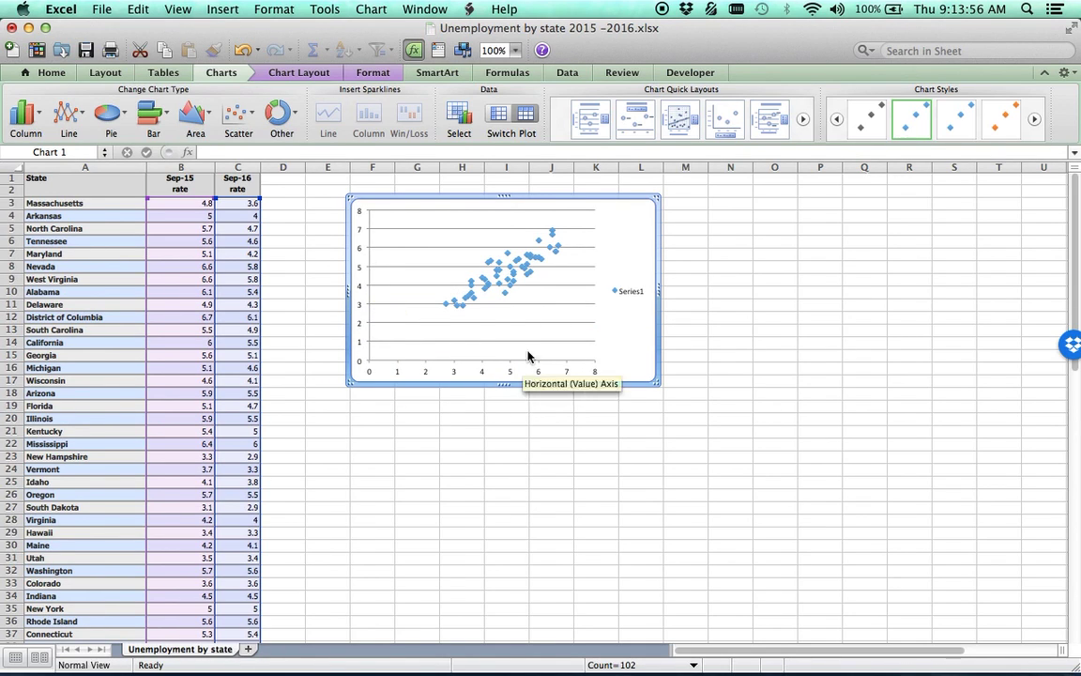
Check which cell ranges supply the X values and Y values of Series1 in the scatter chart's data source
left_click(460, 117)
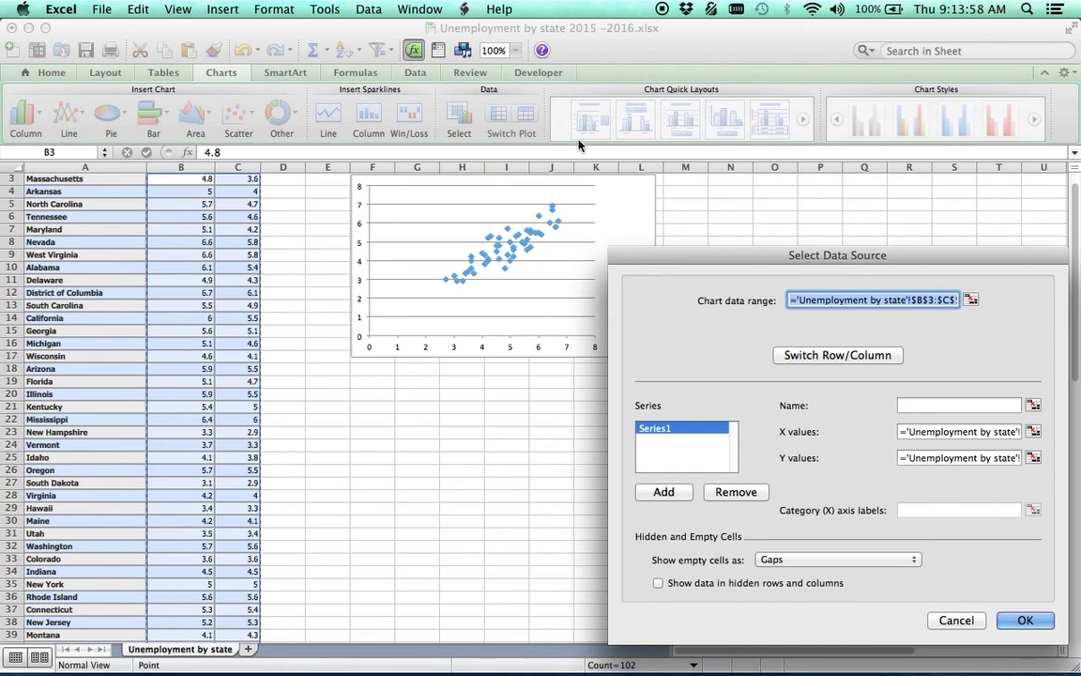
left_click(1033, 432)
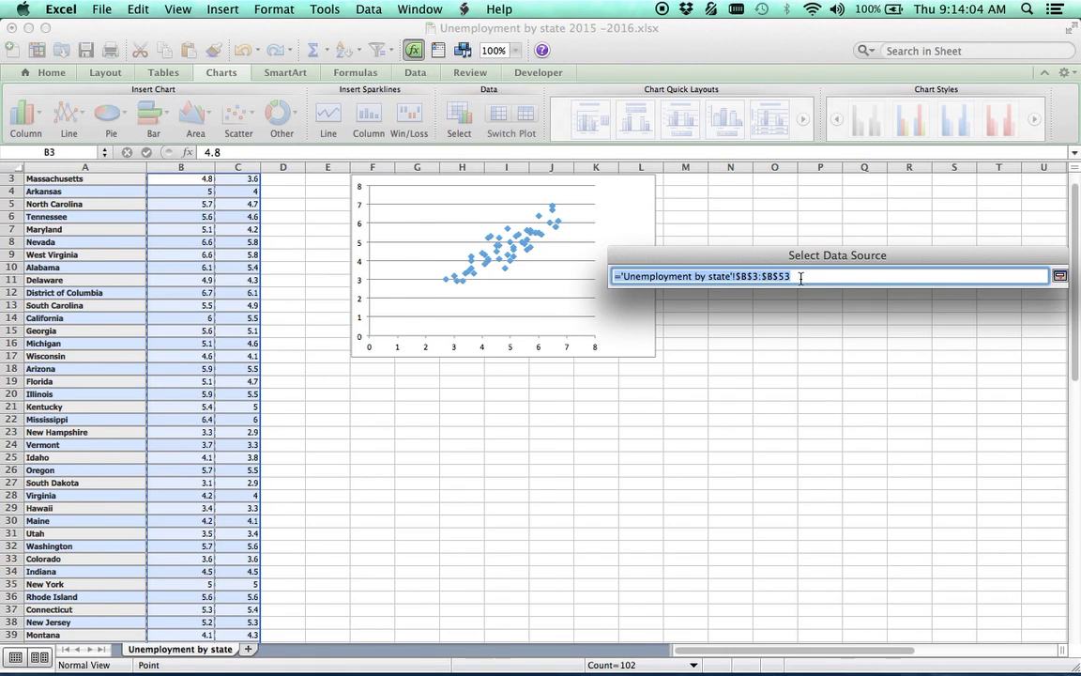
left_click(1060, 277)
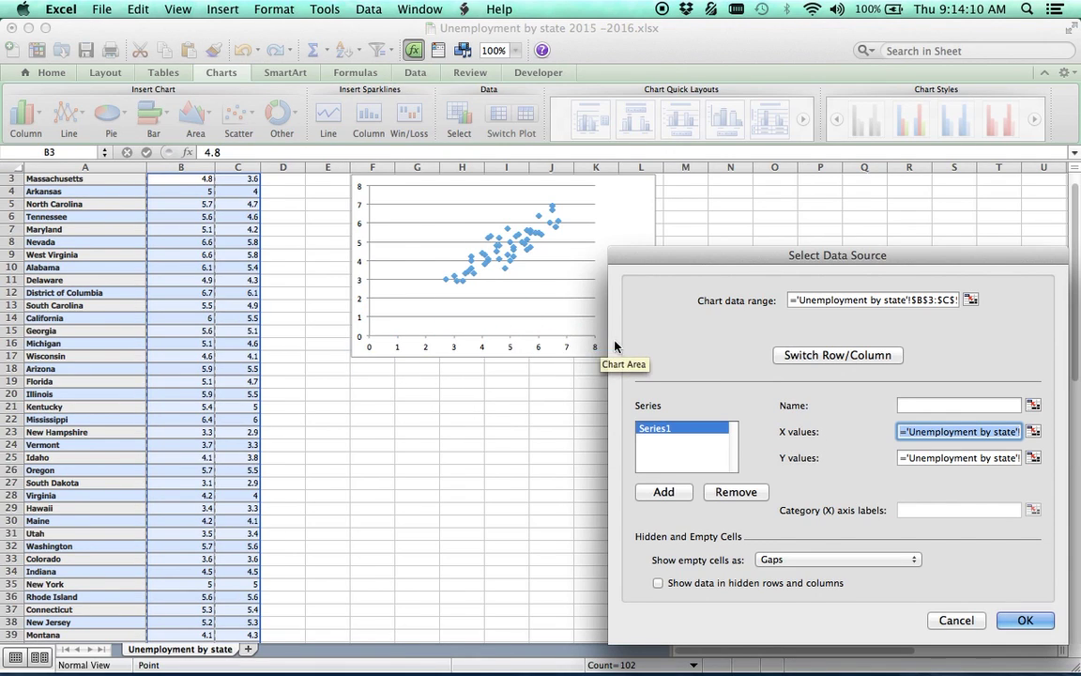
left_click(1033, 431)
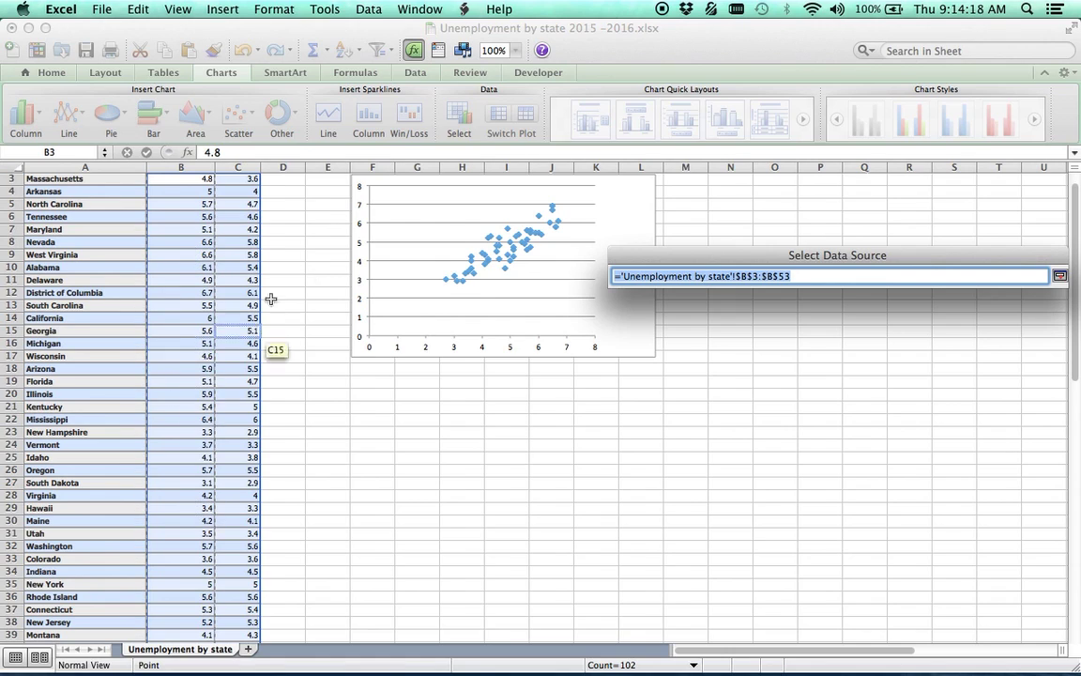
left_click(1060, 277)
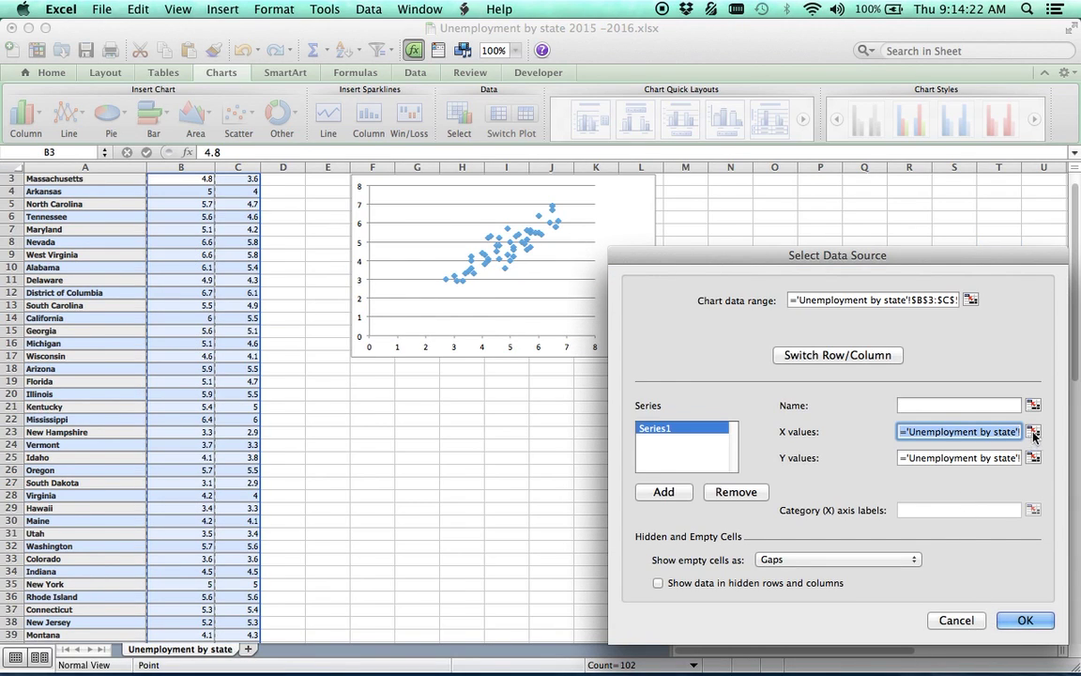
left_click(1033, 432)
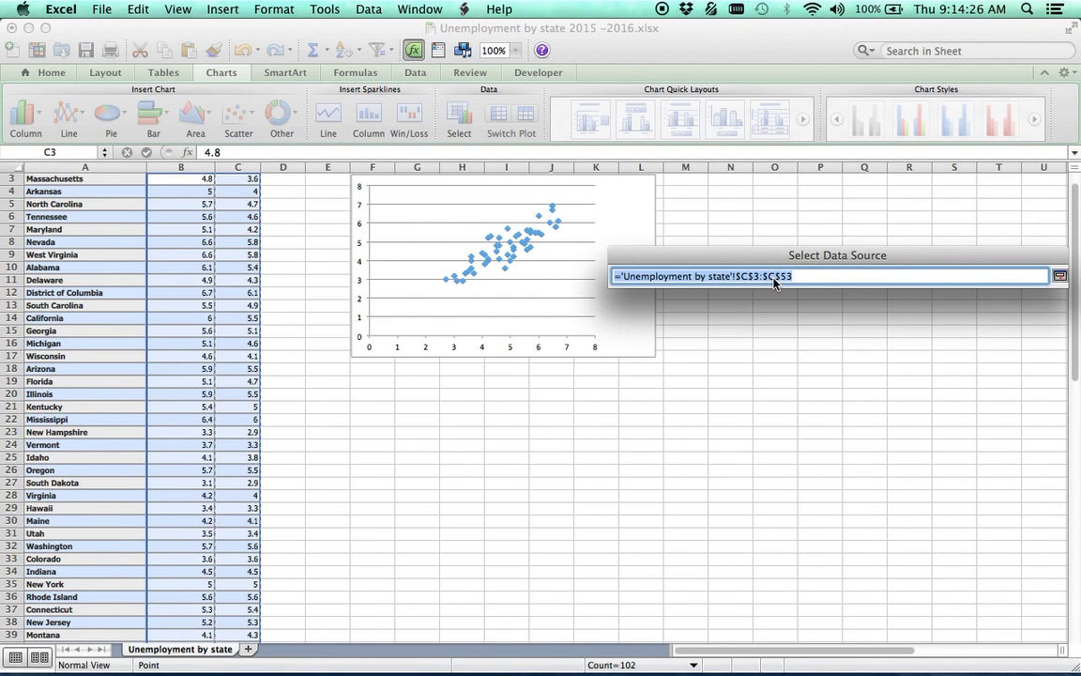
left_click(1060, 277)
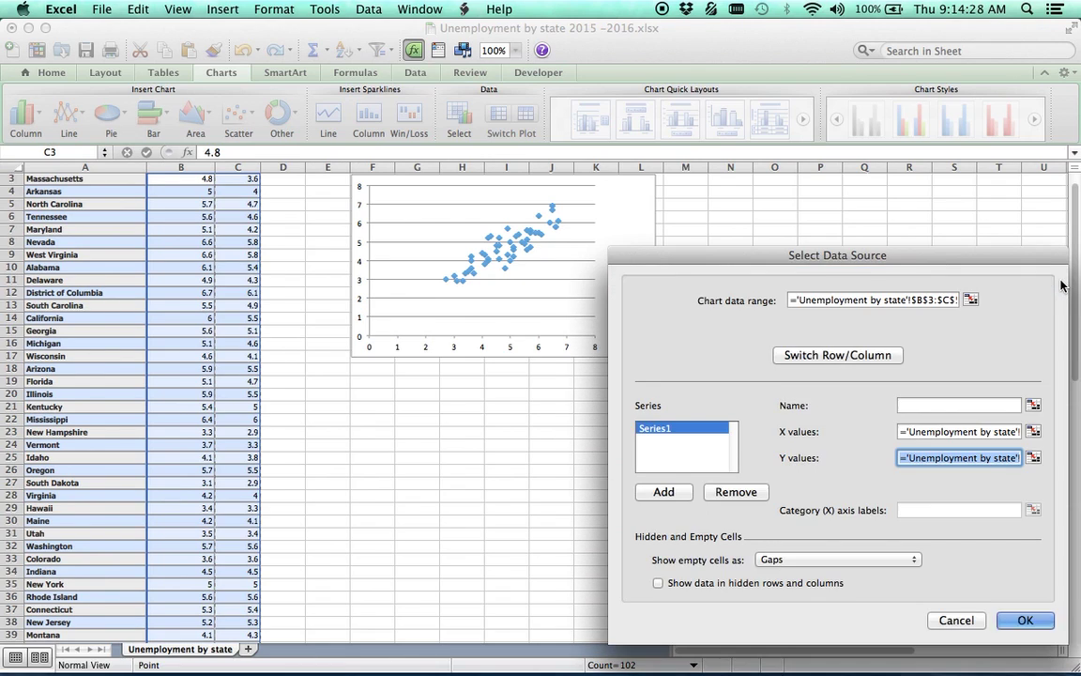
left_click(1017, 619)
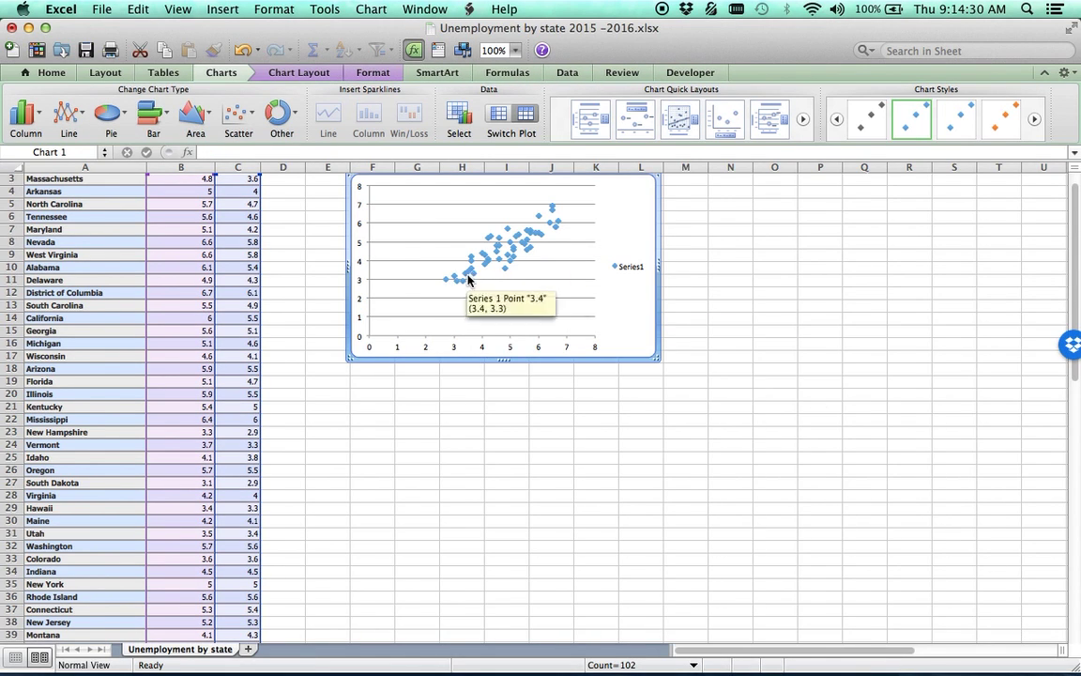
scroll(939, 266, "down", 8)
scroll(938, 266, "up", 9)
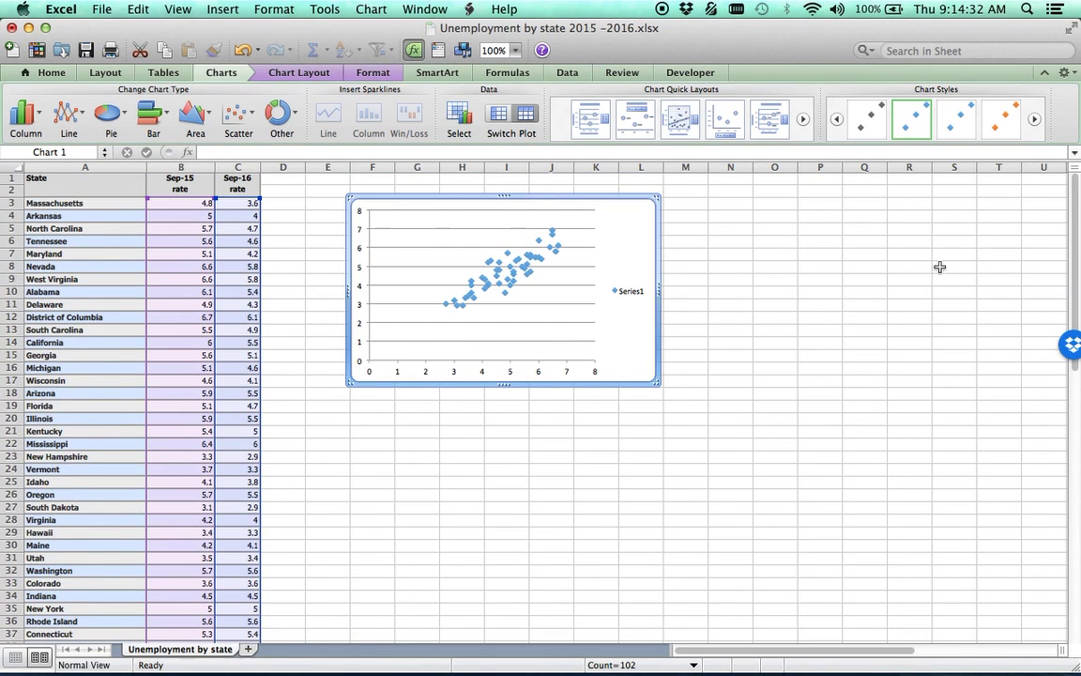
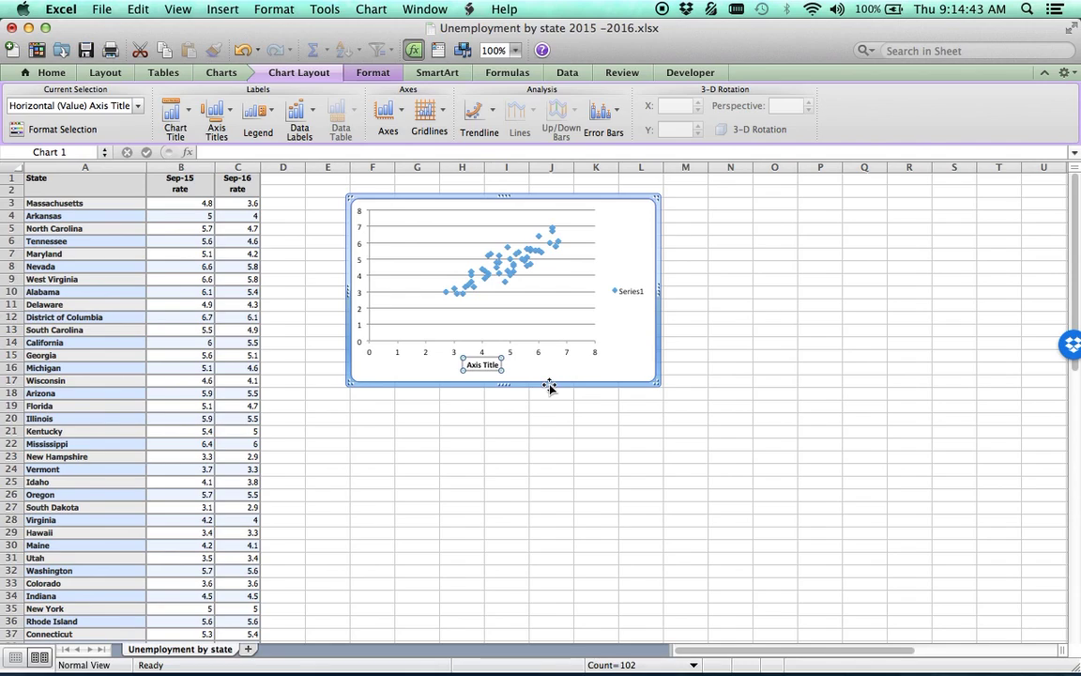
Set the chart's horizontal axis title to 2015 and add a rotated vertical axis title reading 2016
type("2015")
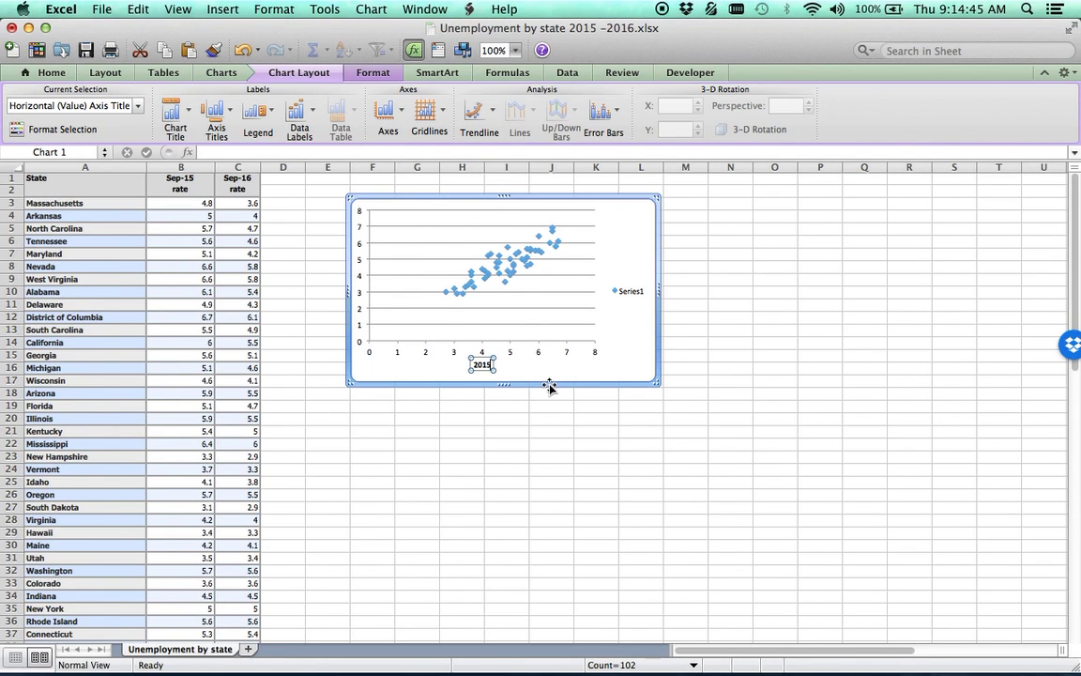
left_click(365, 275)
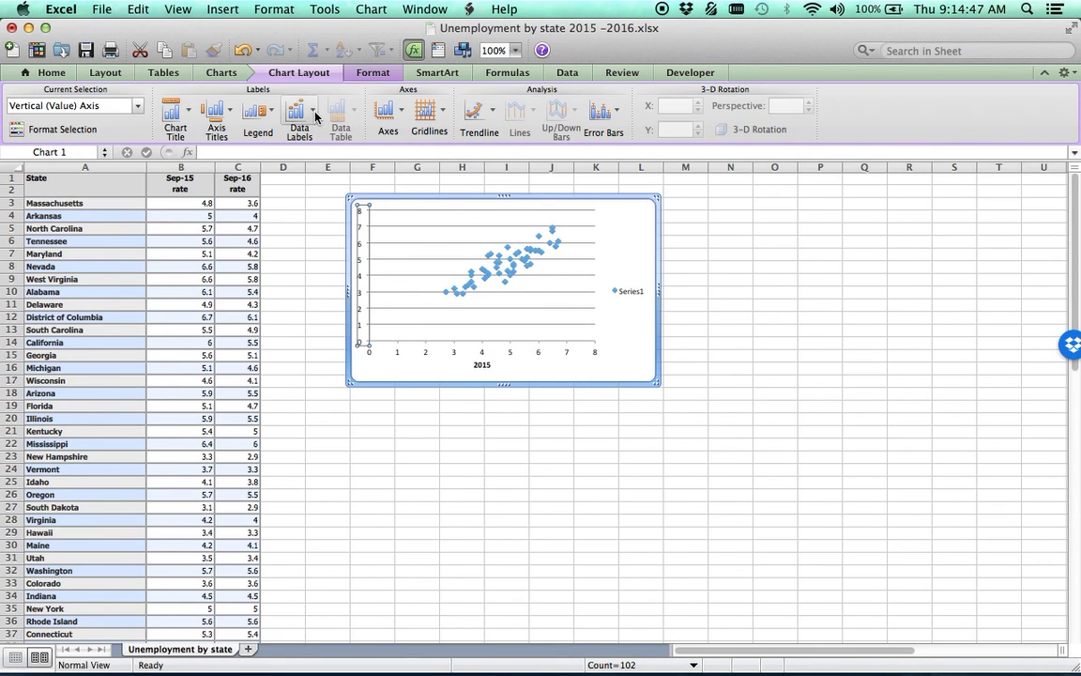
left_click(233, 112)
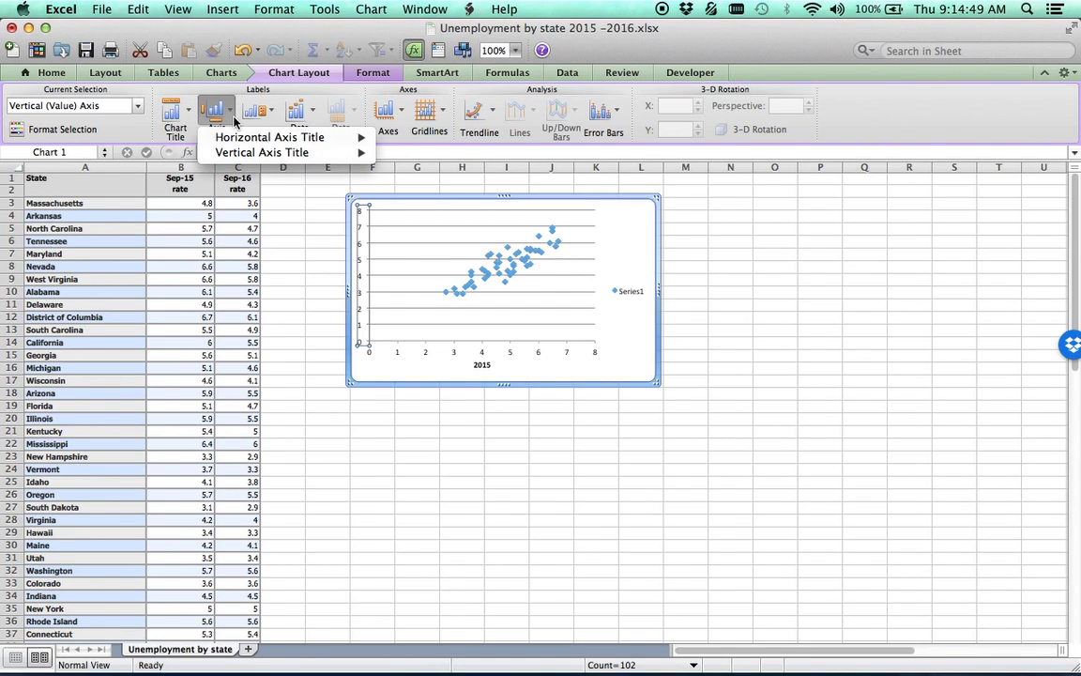
mouse_move(360, 153)
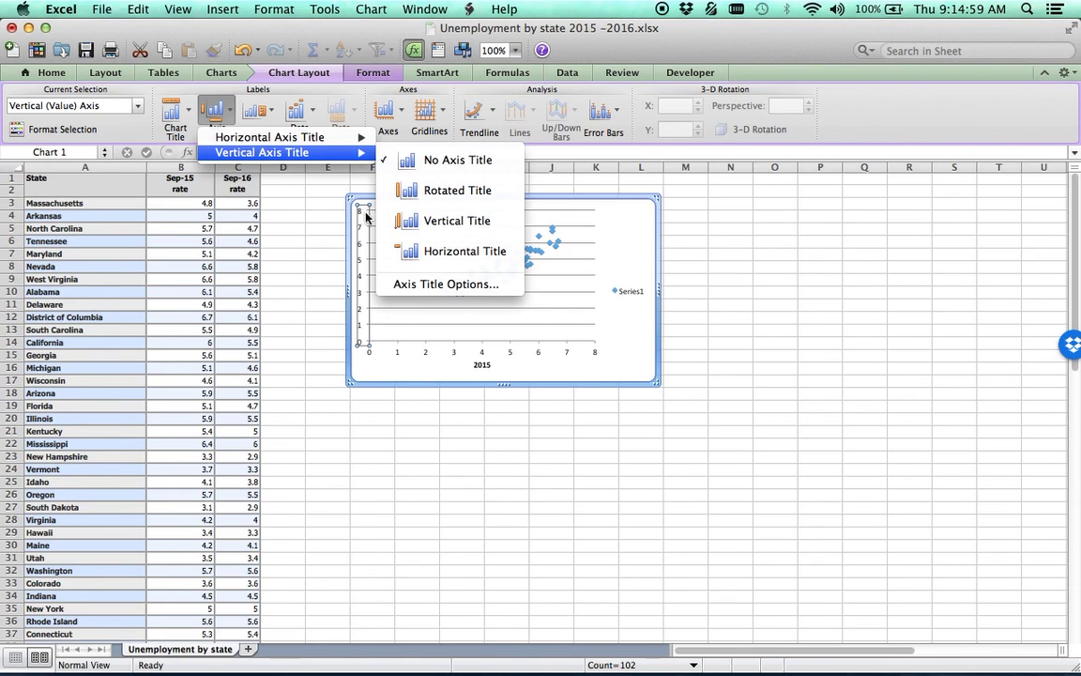
left_click(435, 193)
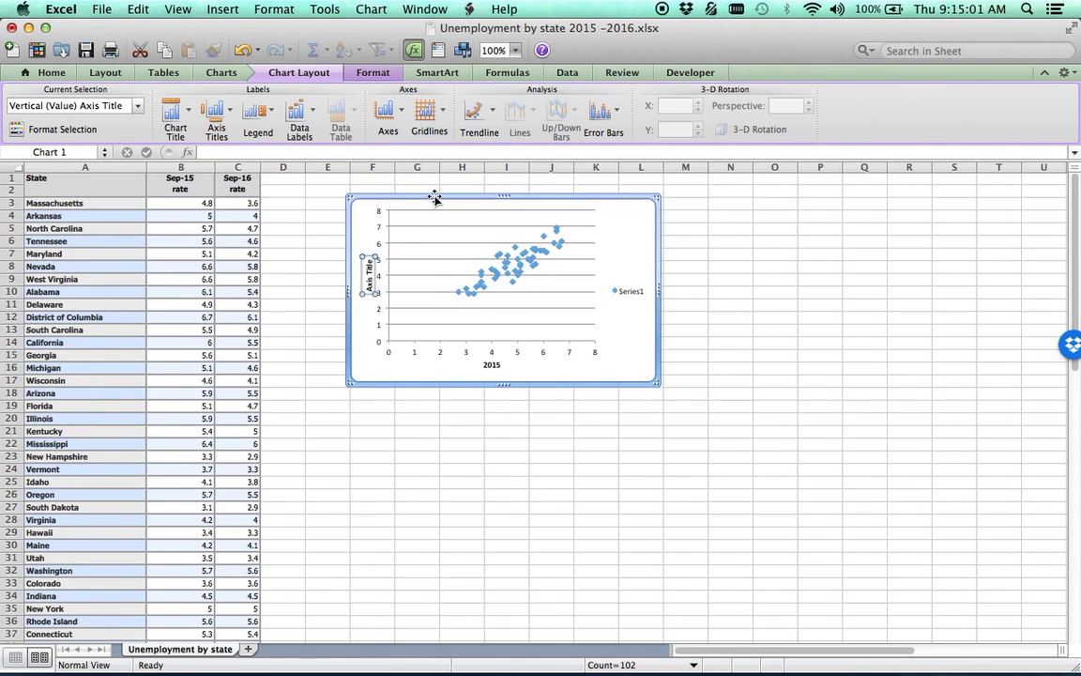
type("2016")
key("Return")
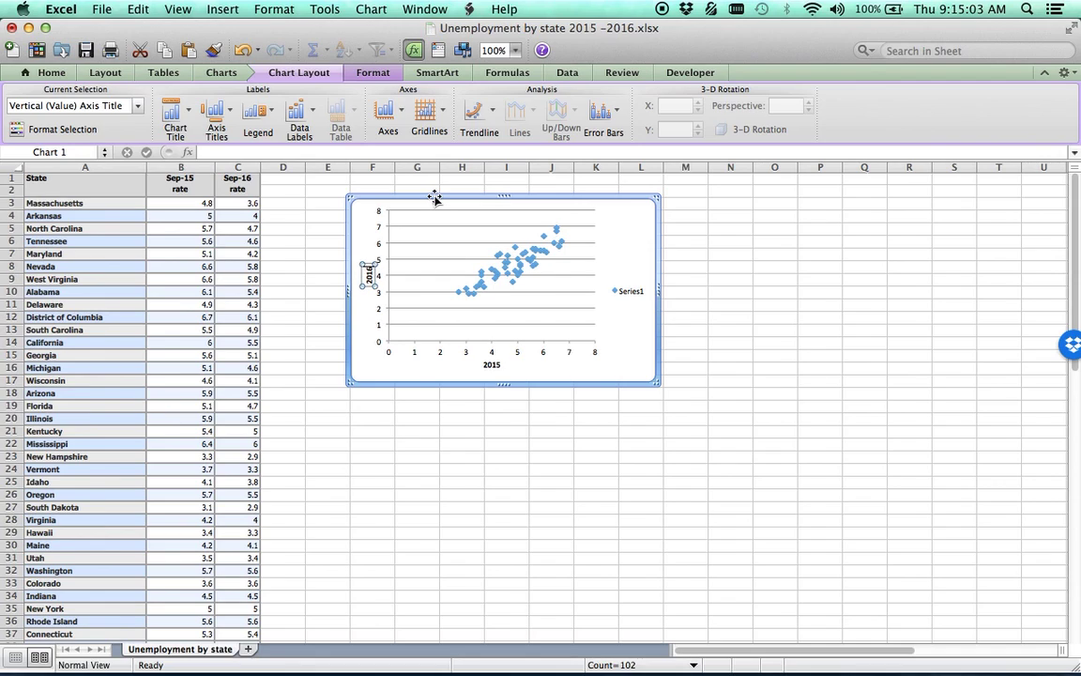
Remove the legend from the scatter chart
left_click(643, 376)
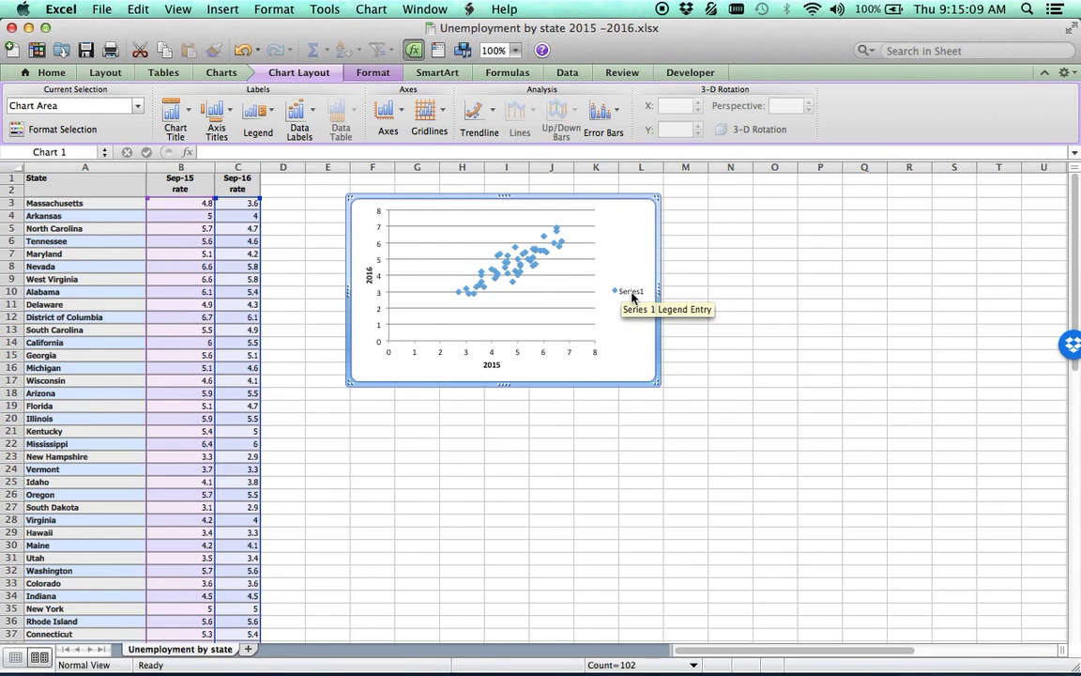
left_click(271, 117)
left_click(263, 143)
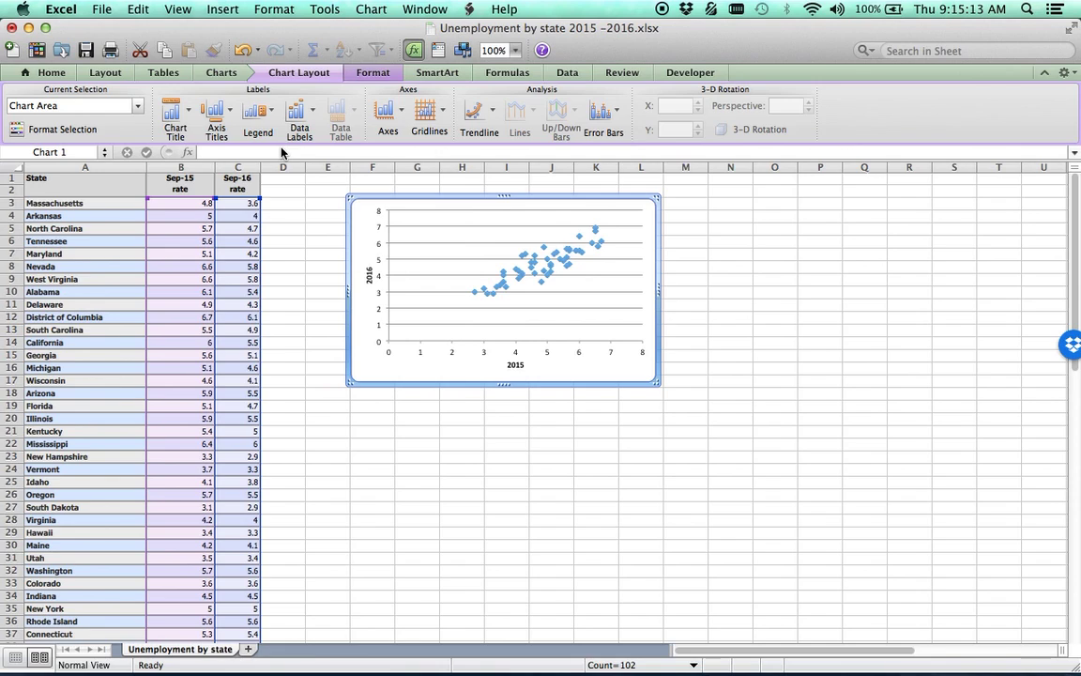
Add a title above the chart reading "Unemployment by State 2015 vs 2016"
left_click(174, 111)
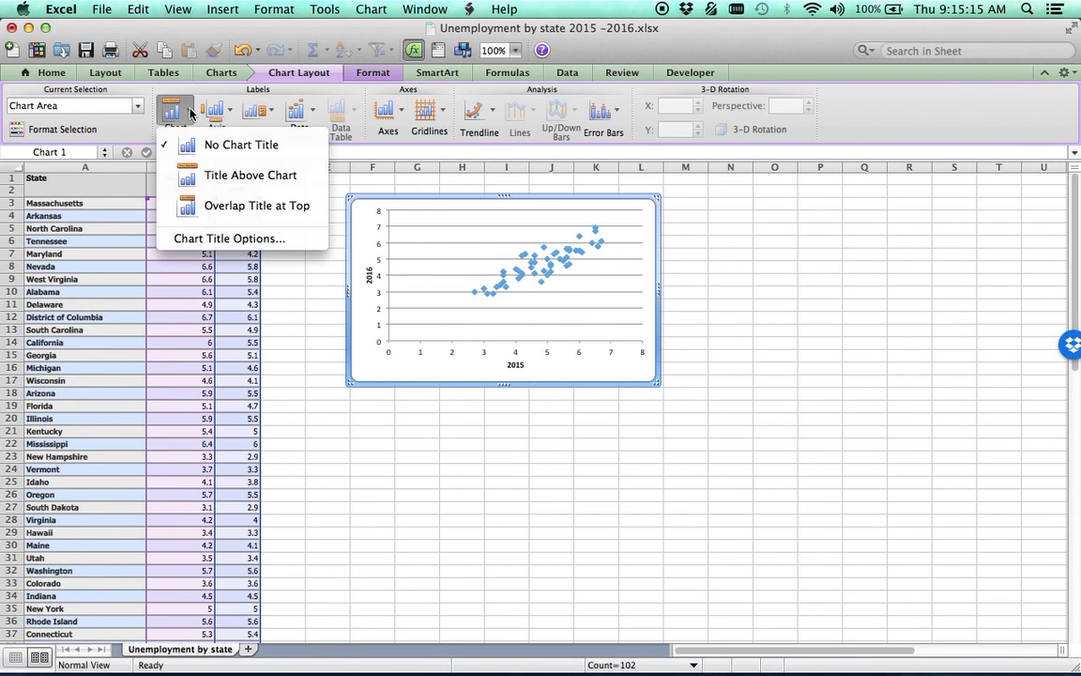
left_click(202, 175)
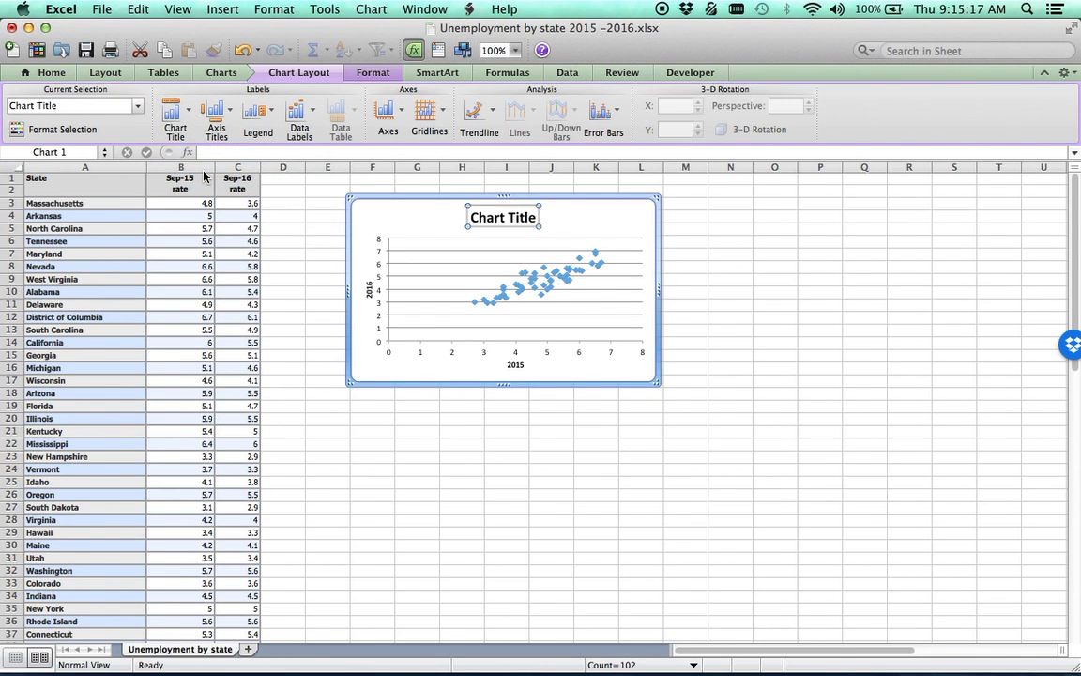
type("Unempl")
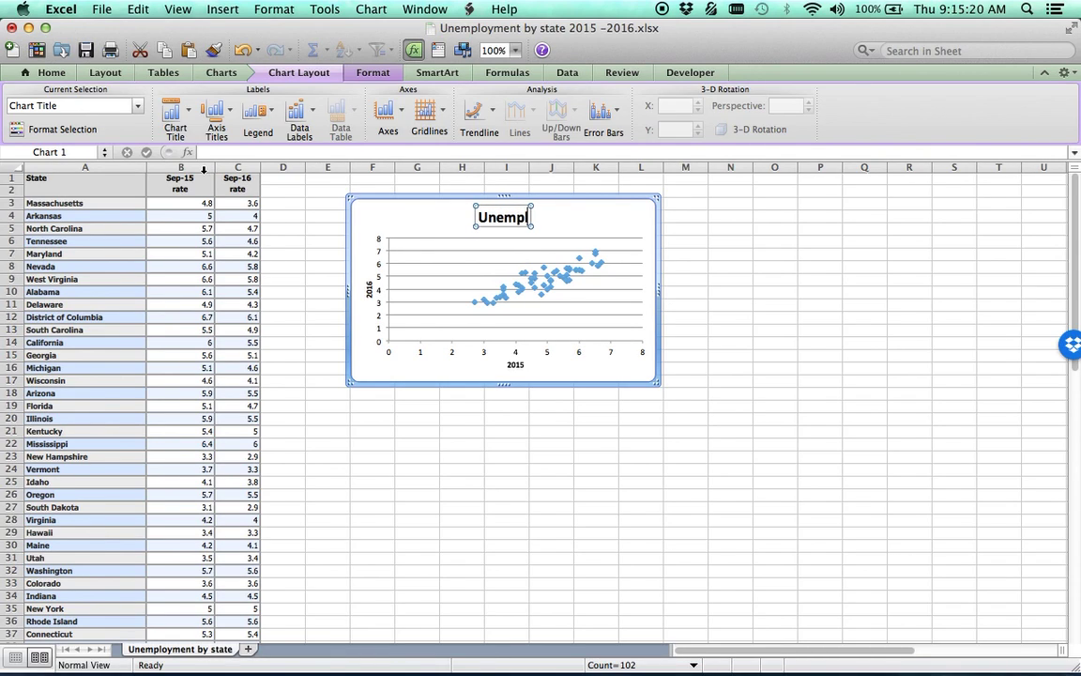
key("BackSpace")
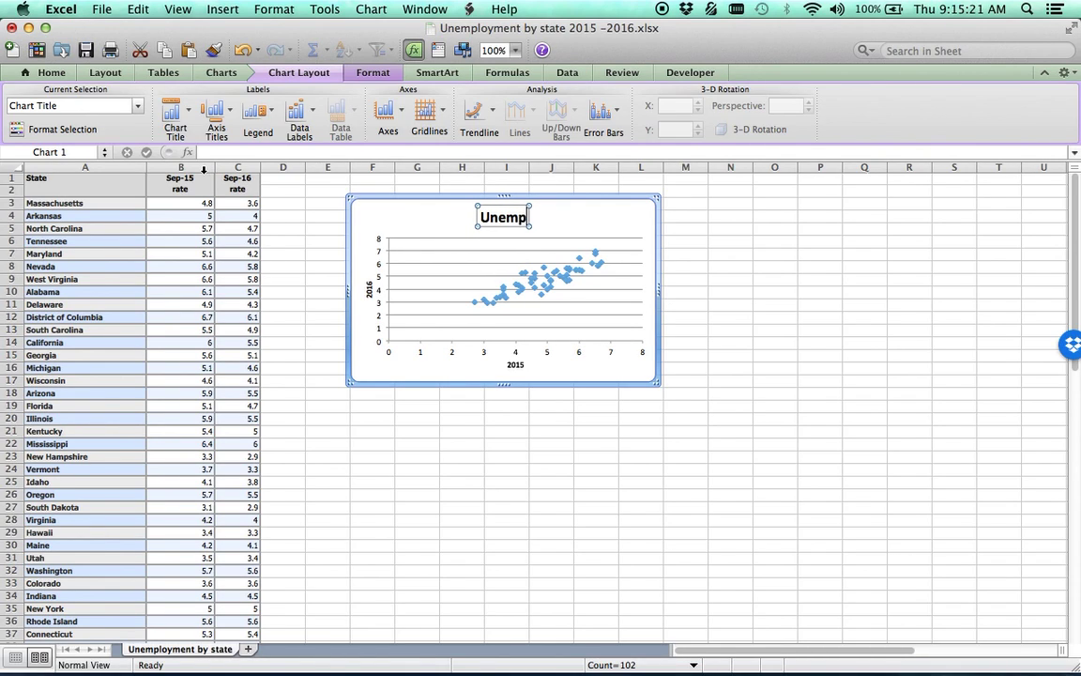
type("loym")
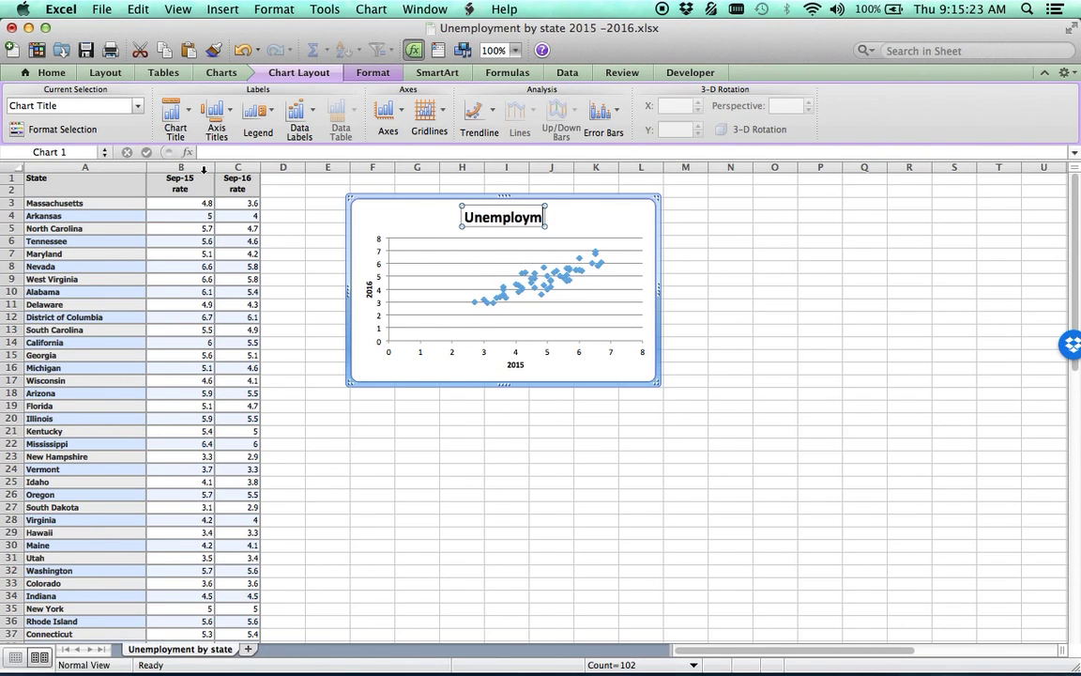
type("ent by Stat")
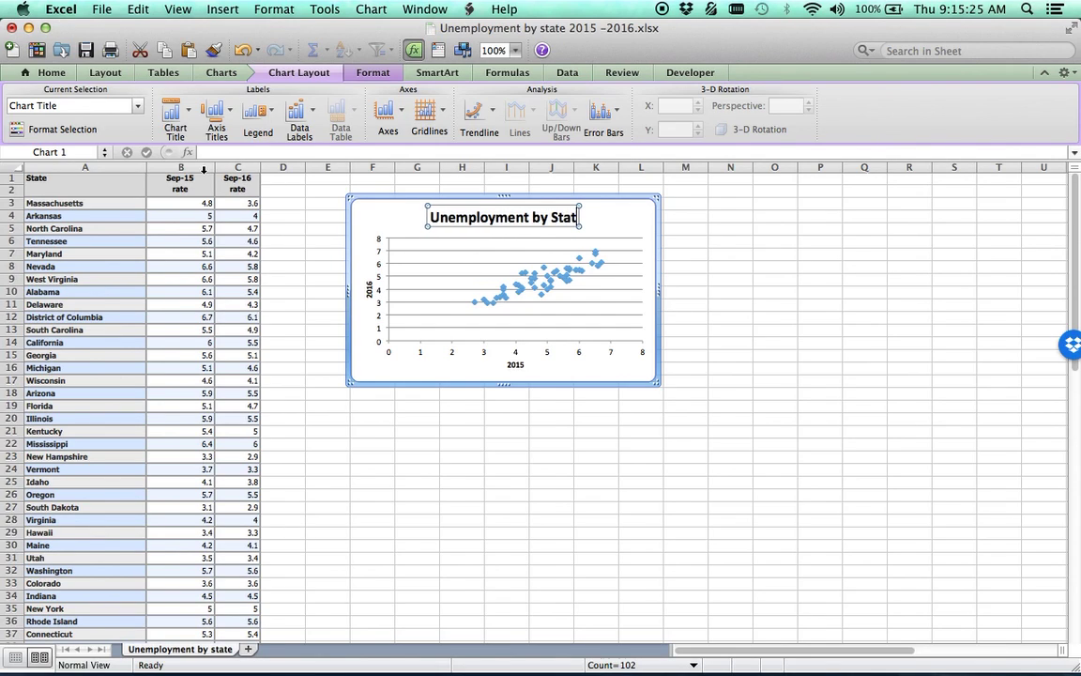
type("e 2015")
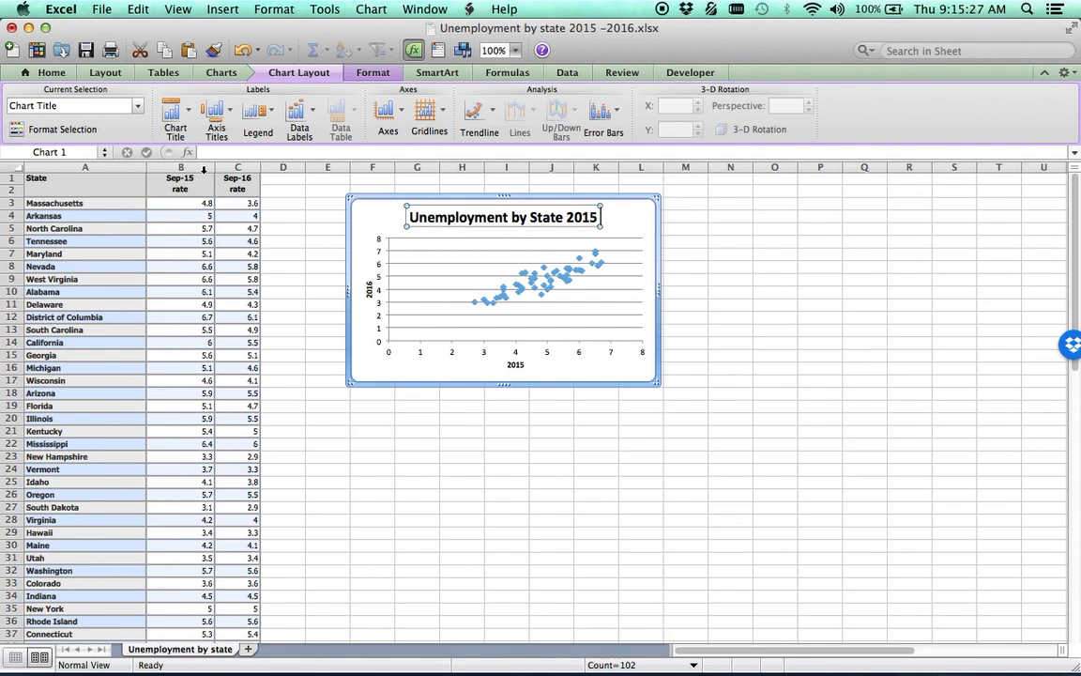
type(" vs 2016")
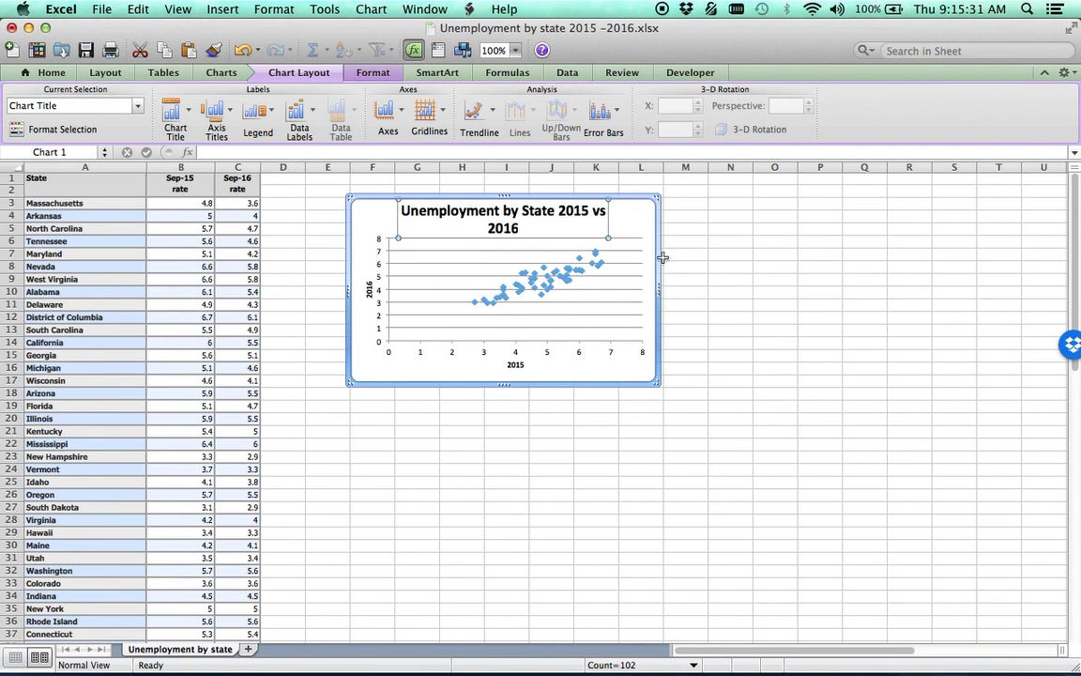
left_click(703, 246)
left_click(642, 377)
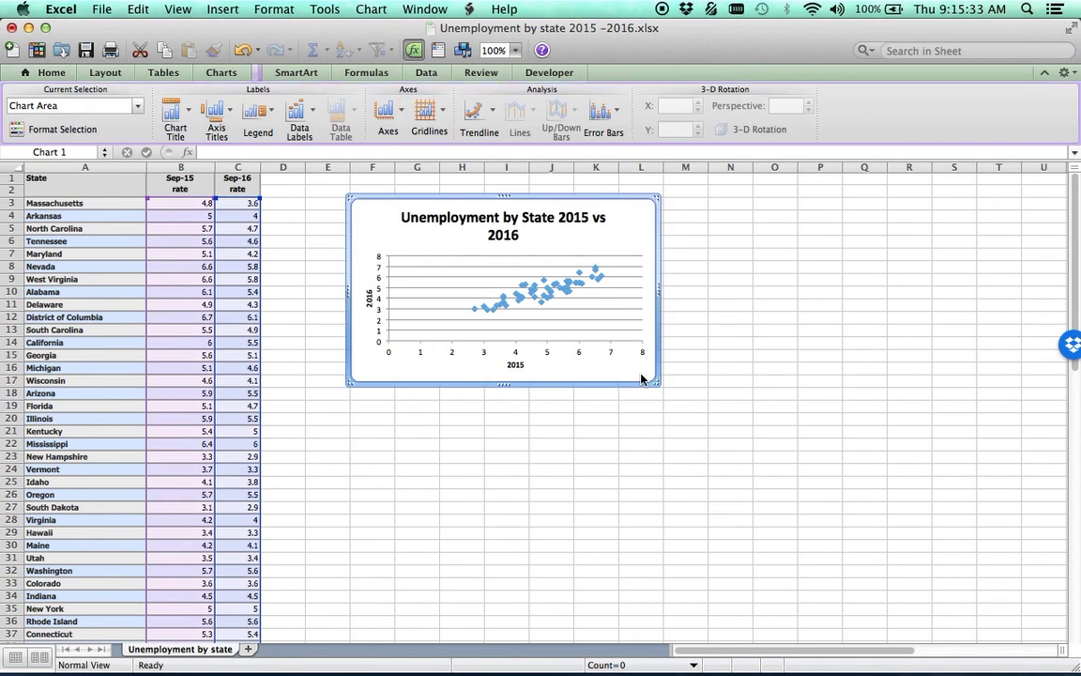
Enlarge the scatter chart from its lower corner until it reaches about column N and row 24
left_click_drag(657, 386, 756, 476)
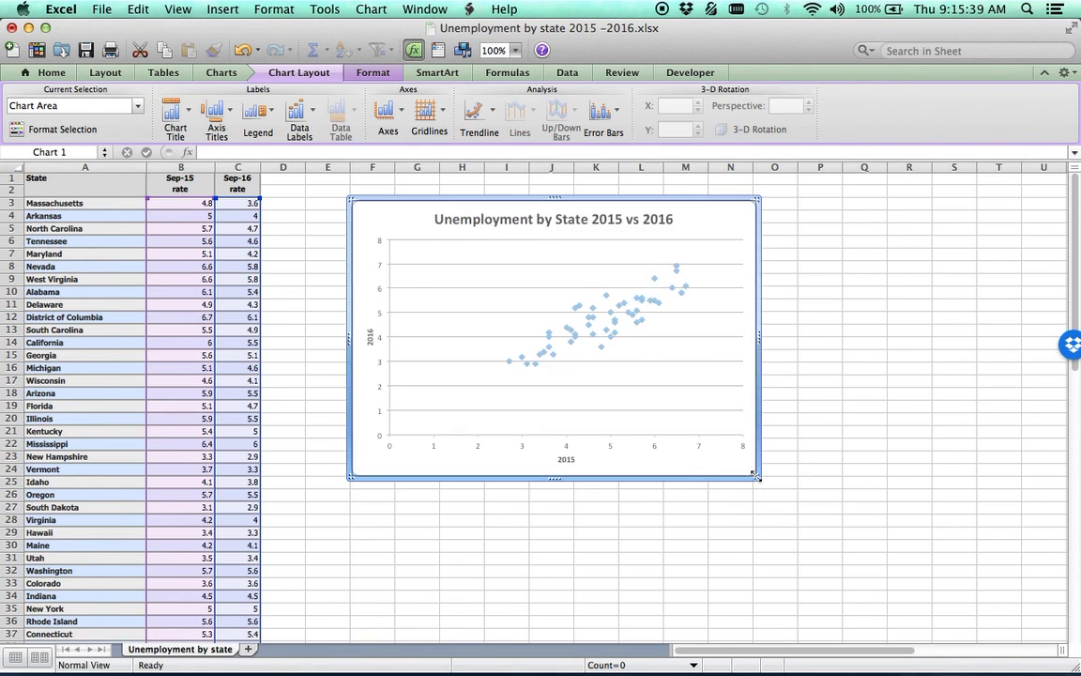
left_click(801, 246)
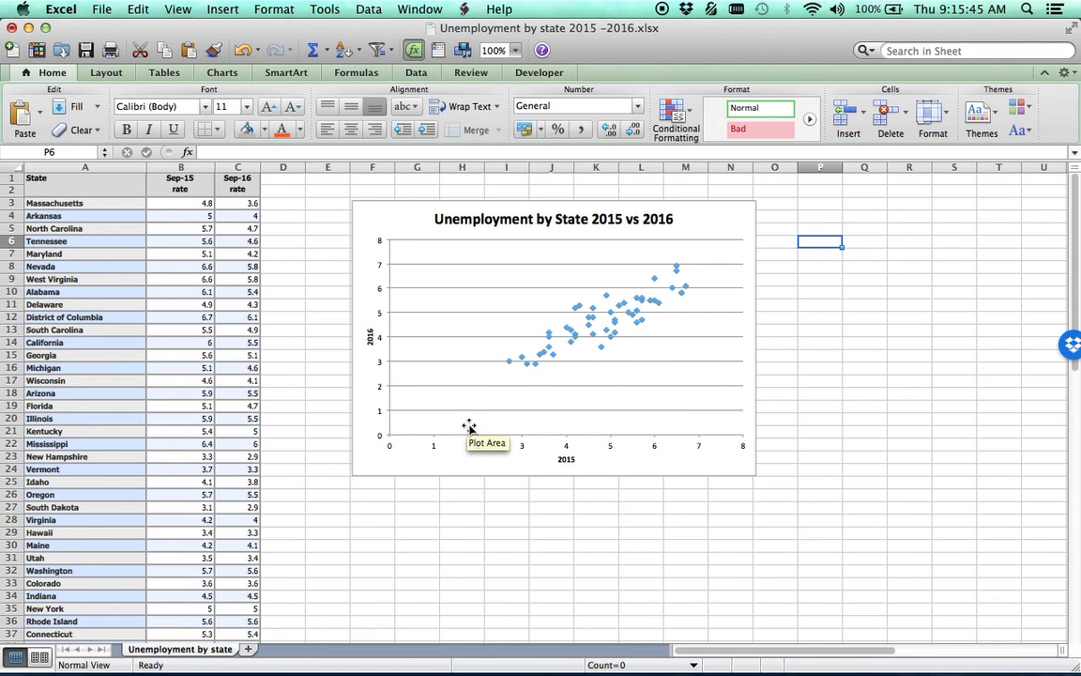
Examine individual points on the scatter chart for their 2015 and 2016 unemployment rates
mouse_move(523, 368)
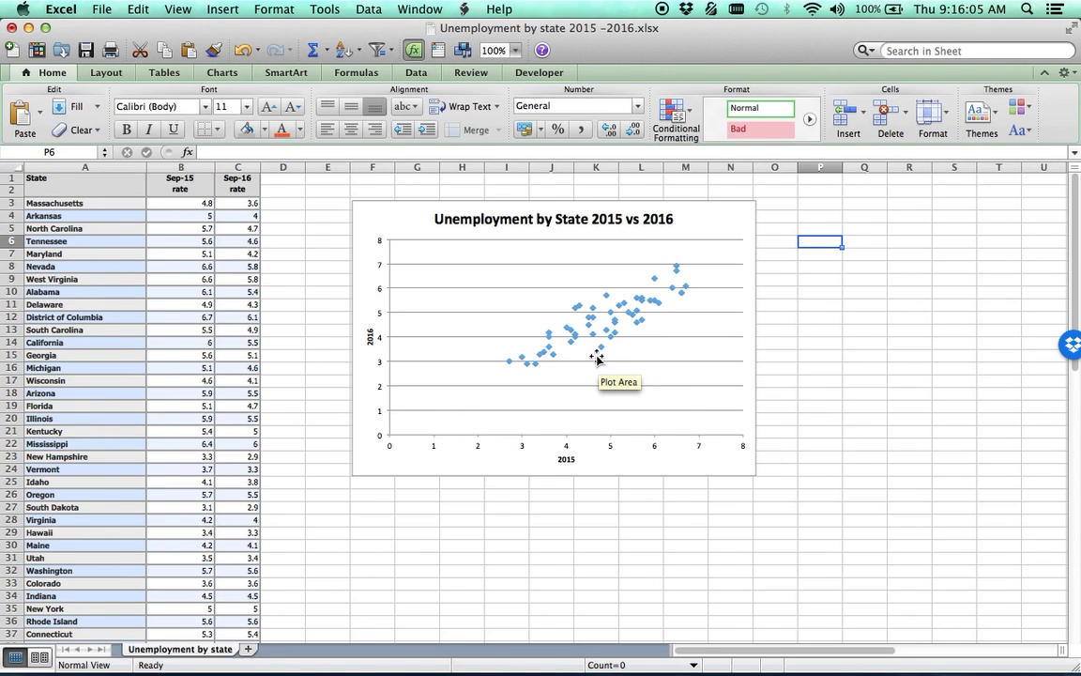
mouse_move(604, 356)
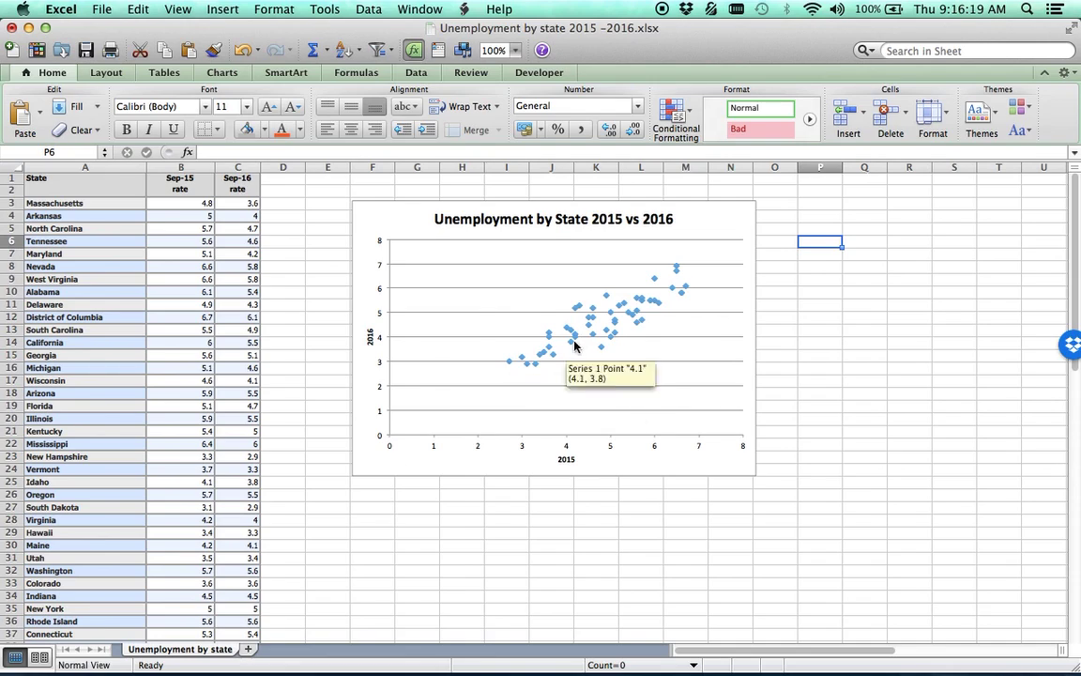
mouse_move(675, 293)
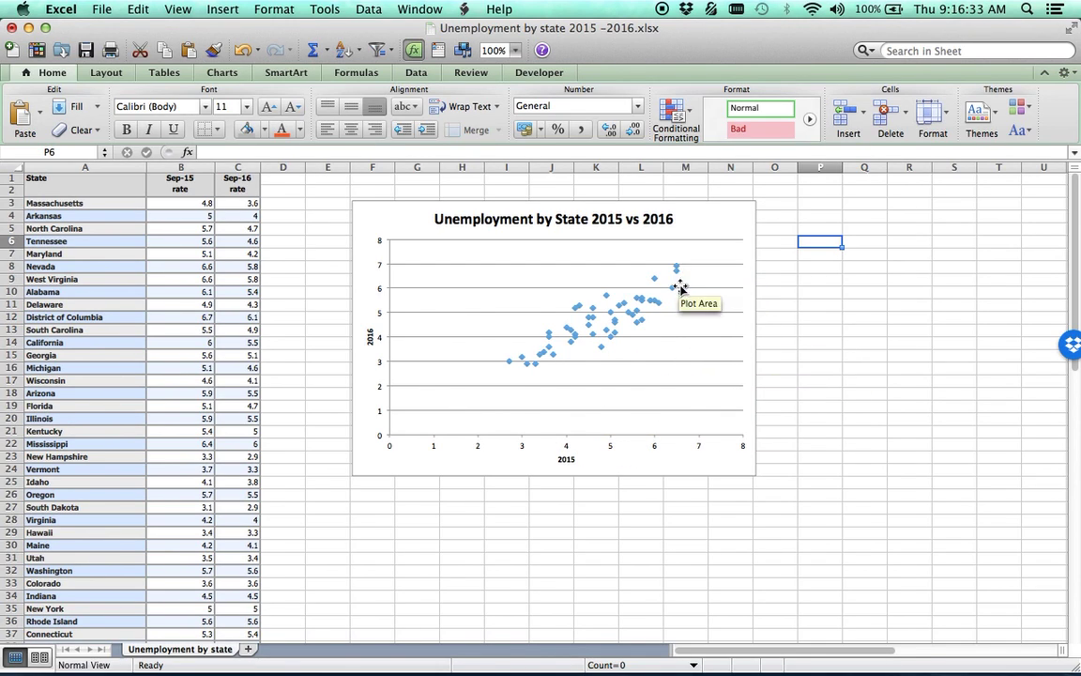
mouse_move(678, 267)
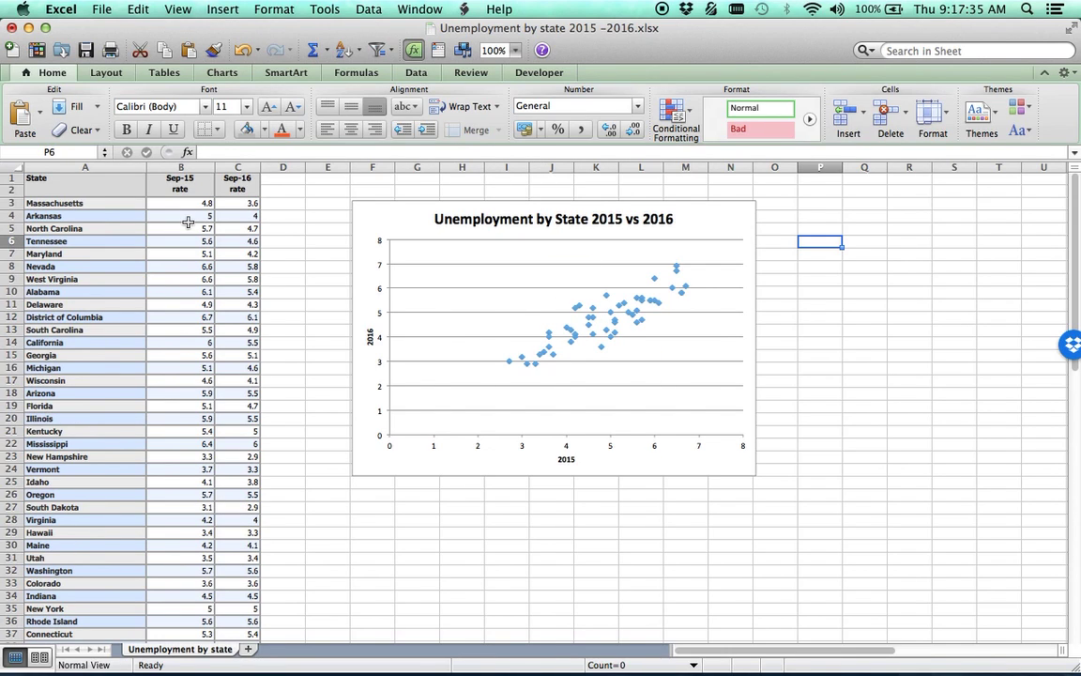
Add a Linear Forecast Trendline to the unemployment scatter chart
left_click(398, 227)
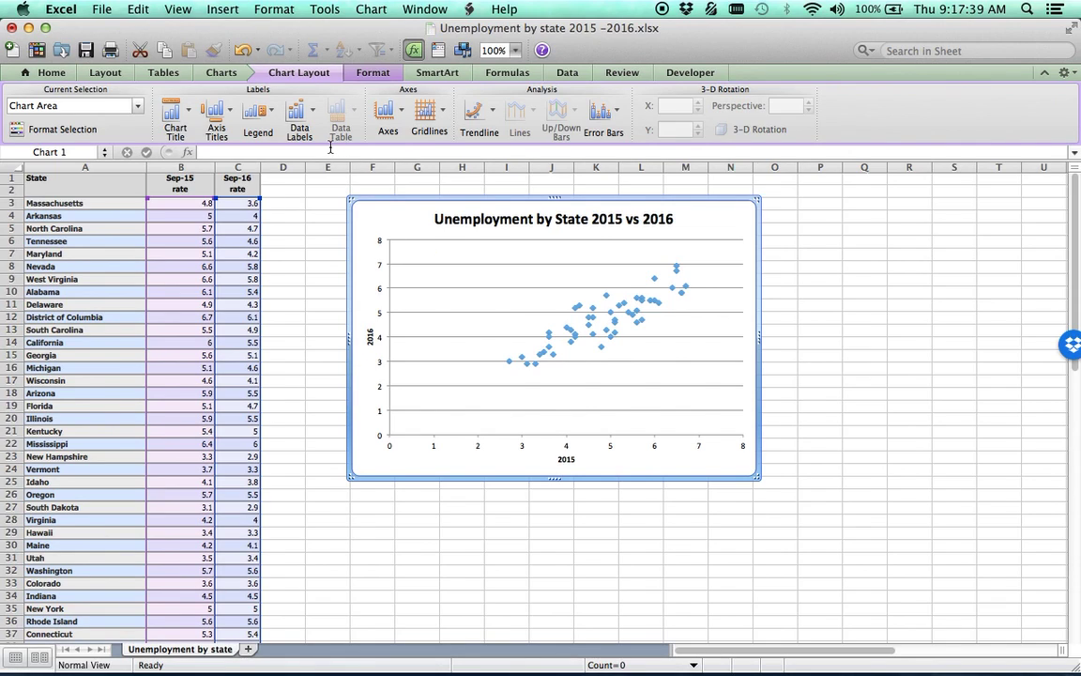
left_click(492, 113)
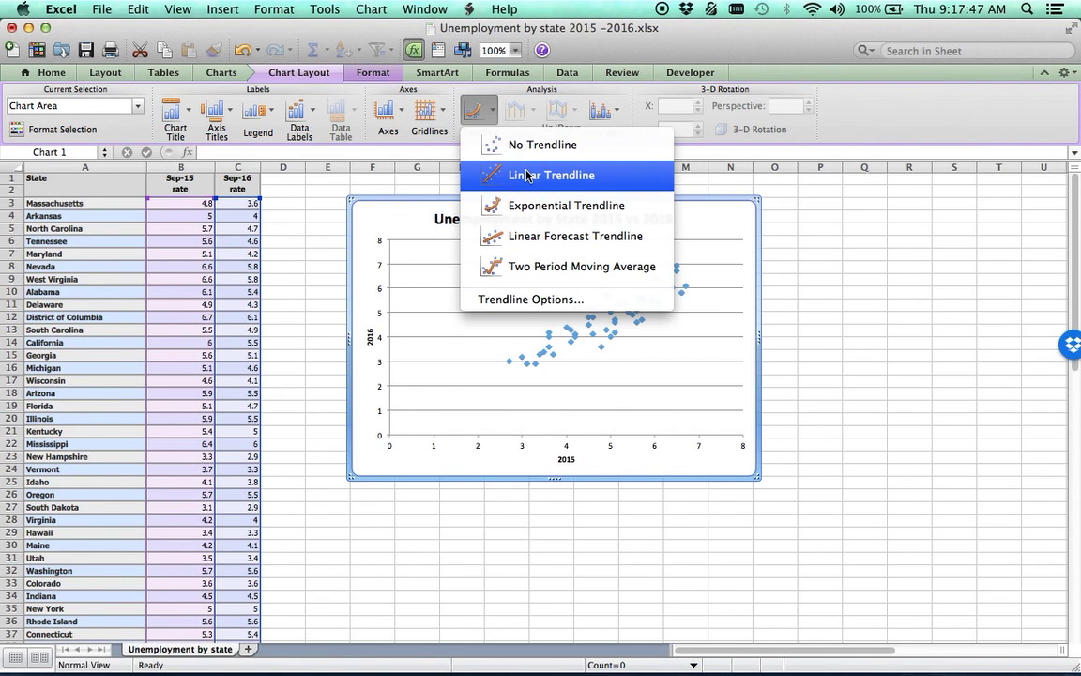
left_click(527, 246)
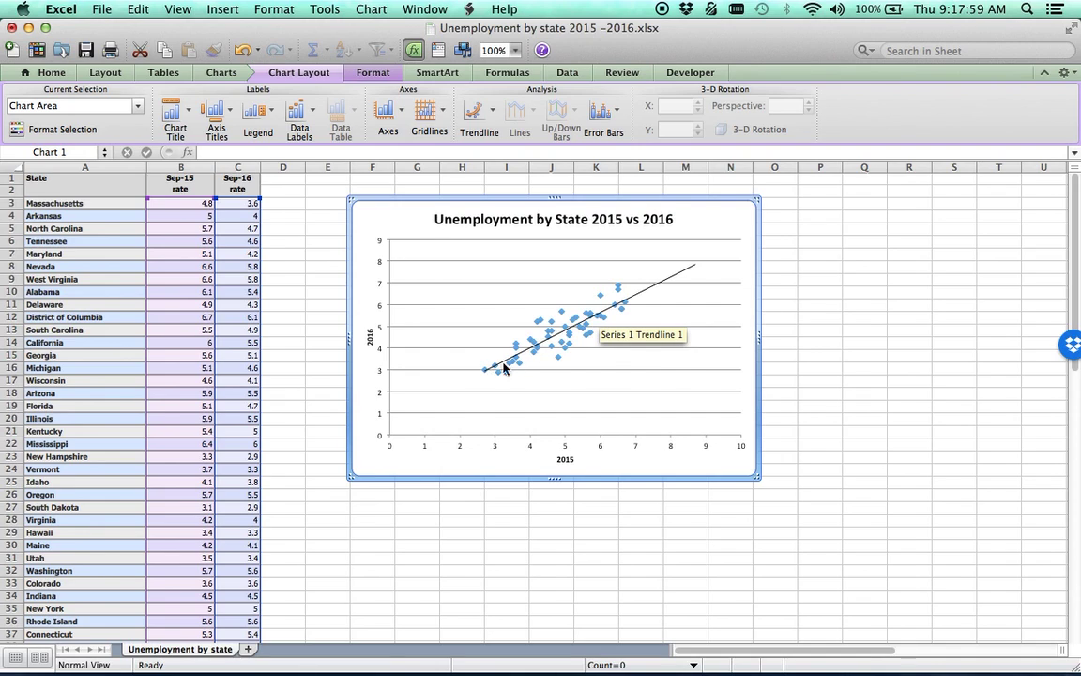
Enter the row labels "Mean" in cell Q4 and "St. Dev" in cell Q5, beside the chart
scroll(568, 272, "right", 2)
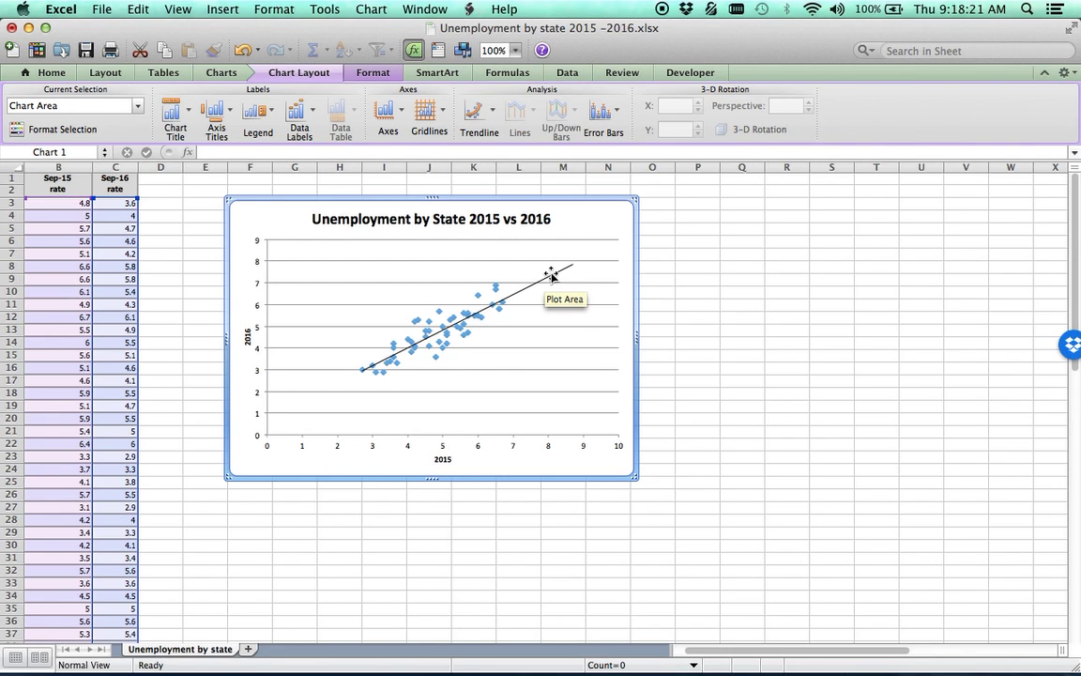
left_click(693, 225)
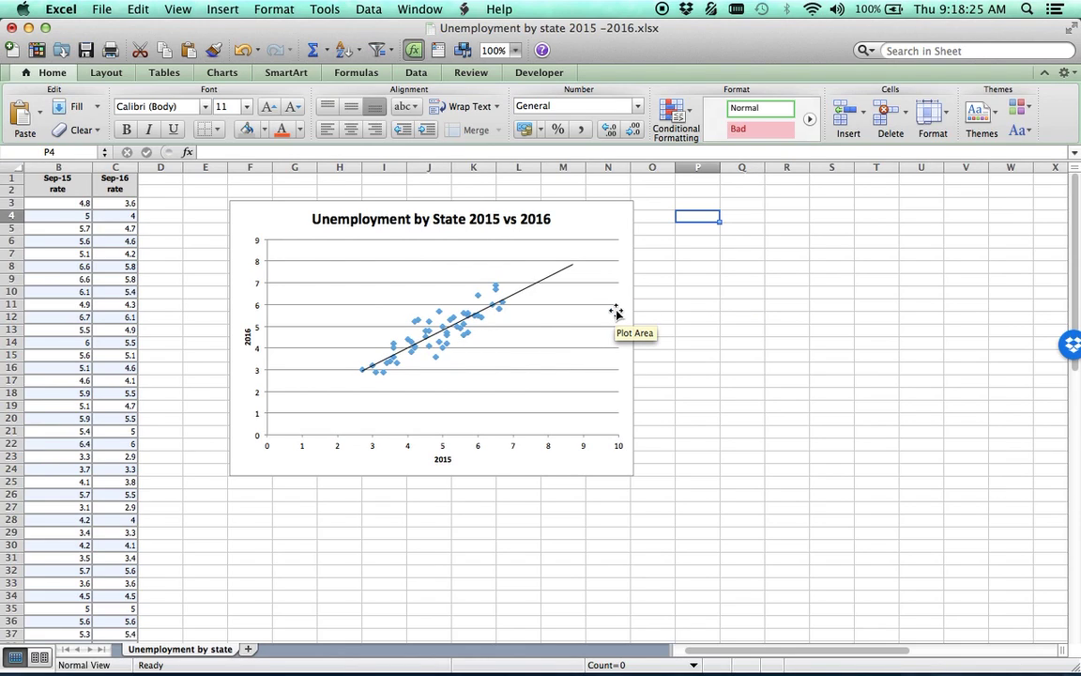
left_click(742, 218)
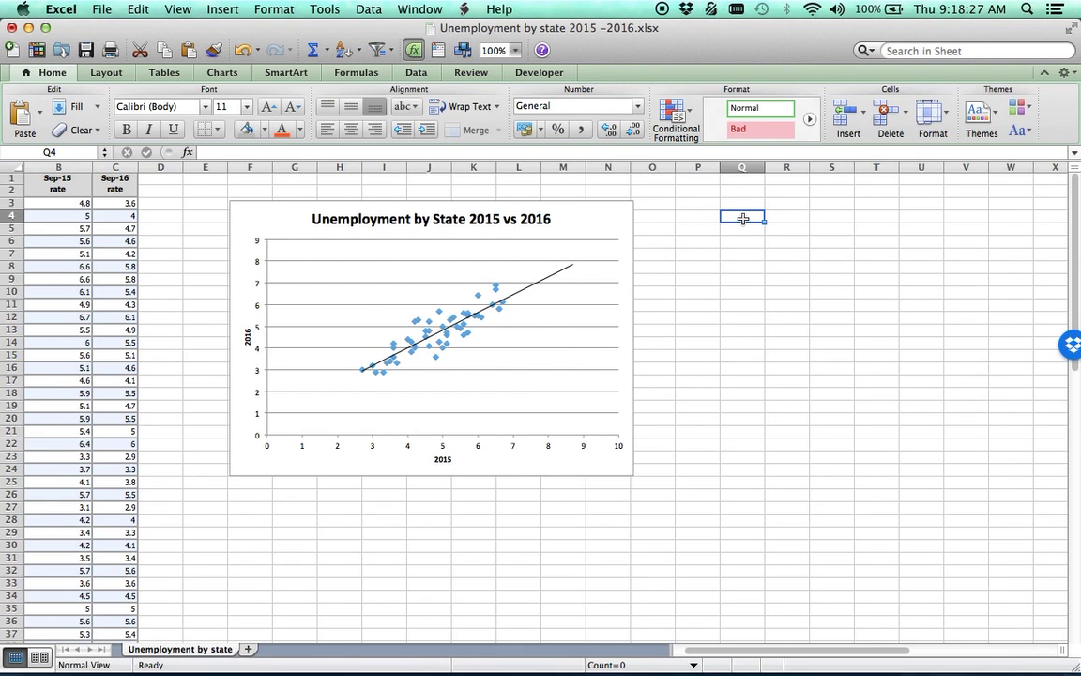
type("Mean")
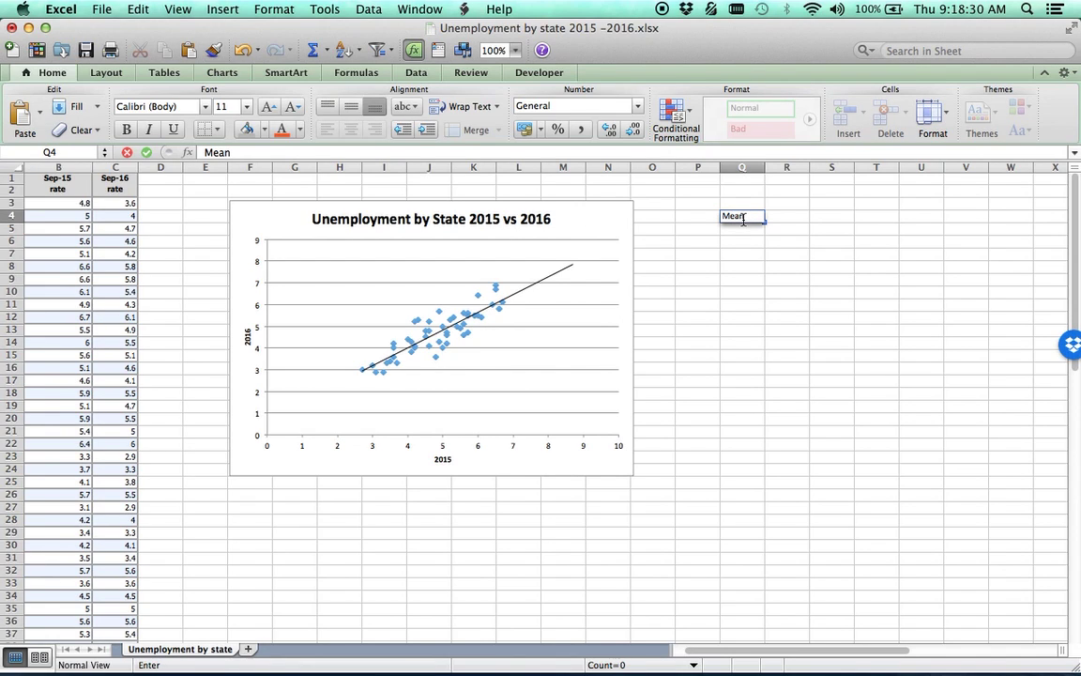
key("Return")
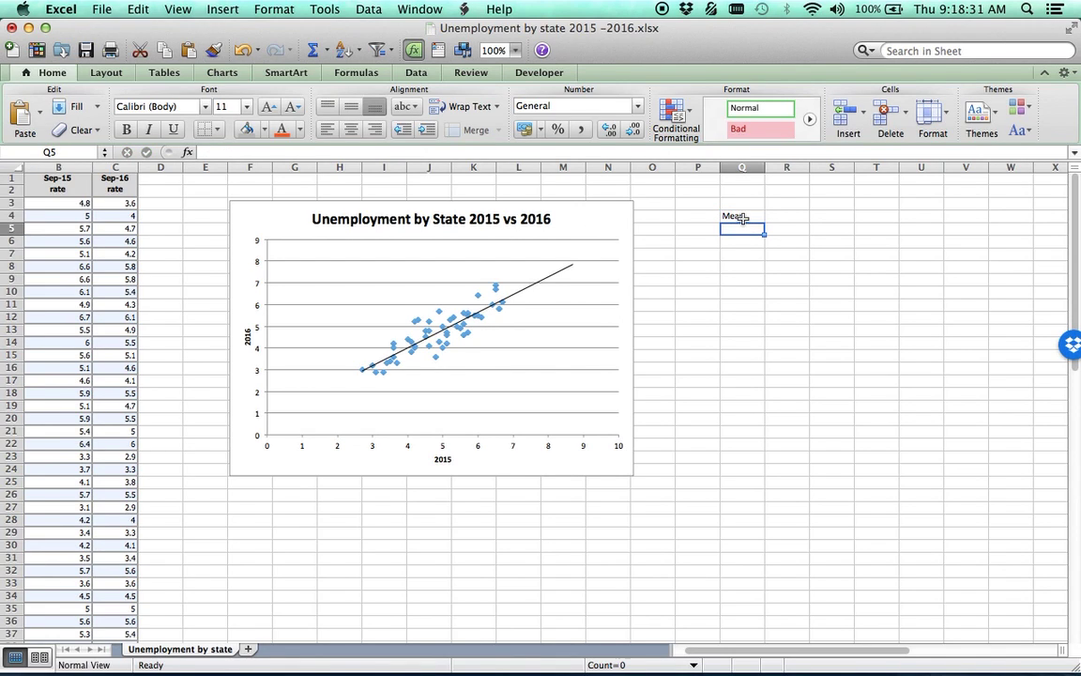
type("St. Dev")
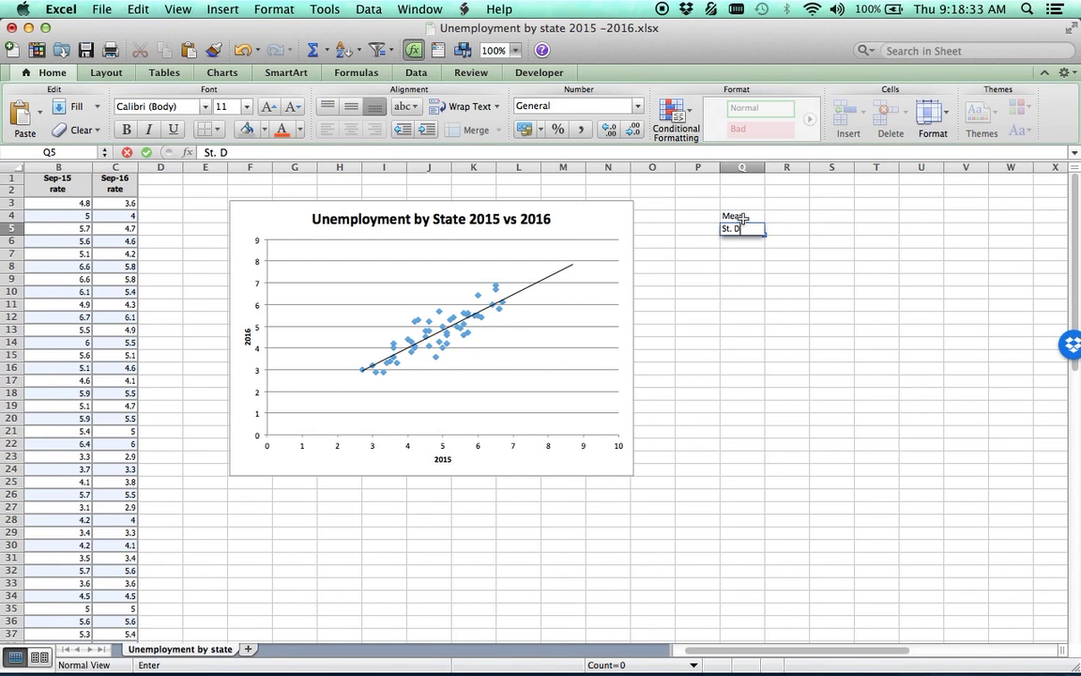
Enter the column headings 2015 in cell R3 and 2016 in cell S3
left_click(742, 219)
key("Up")
key("Right")
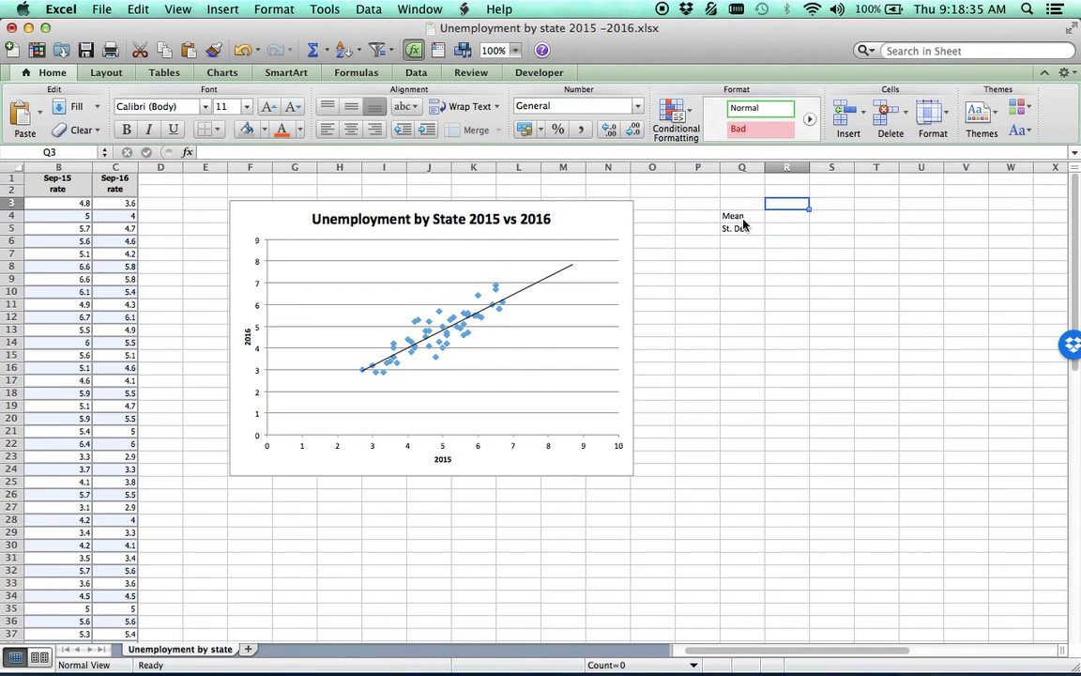
type("2015")
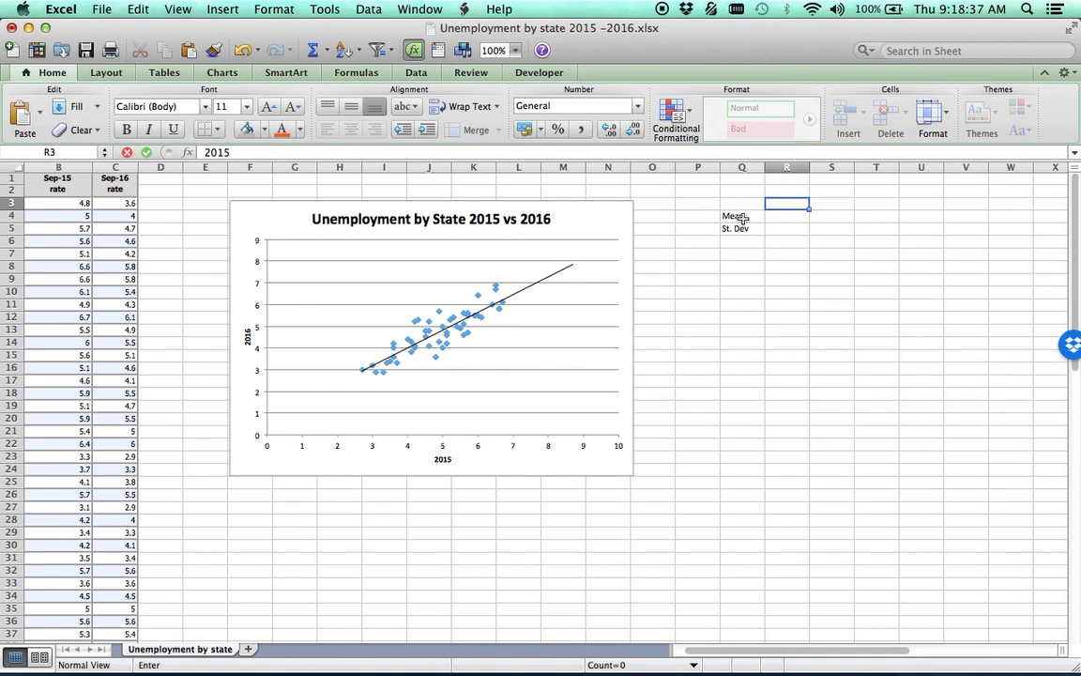
key("Right")
type("2016")
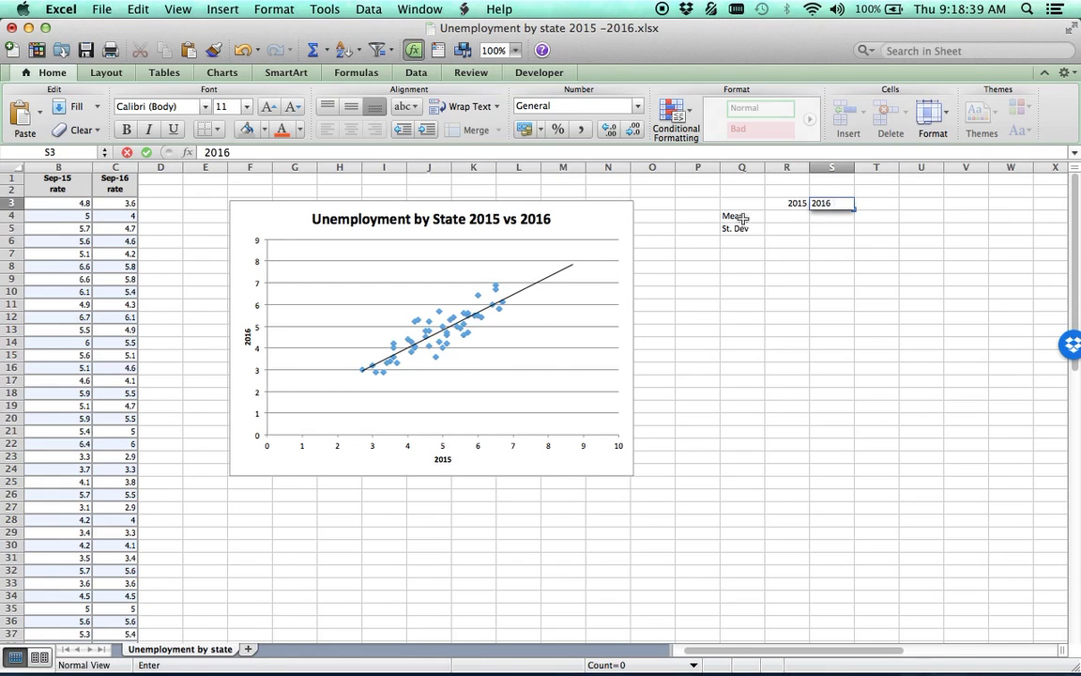
Enter the row label "Correl." in cell Q6, below the St. Dev label
key("Down")
key("Down")
key("Down")
key("Left")
key("Left")
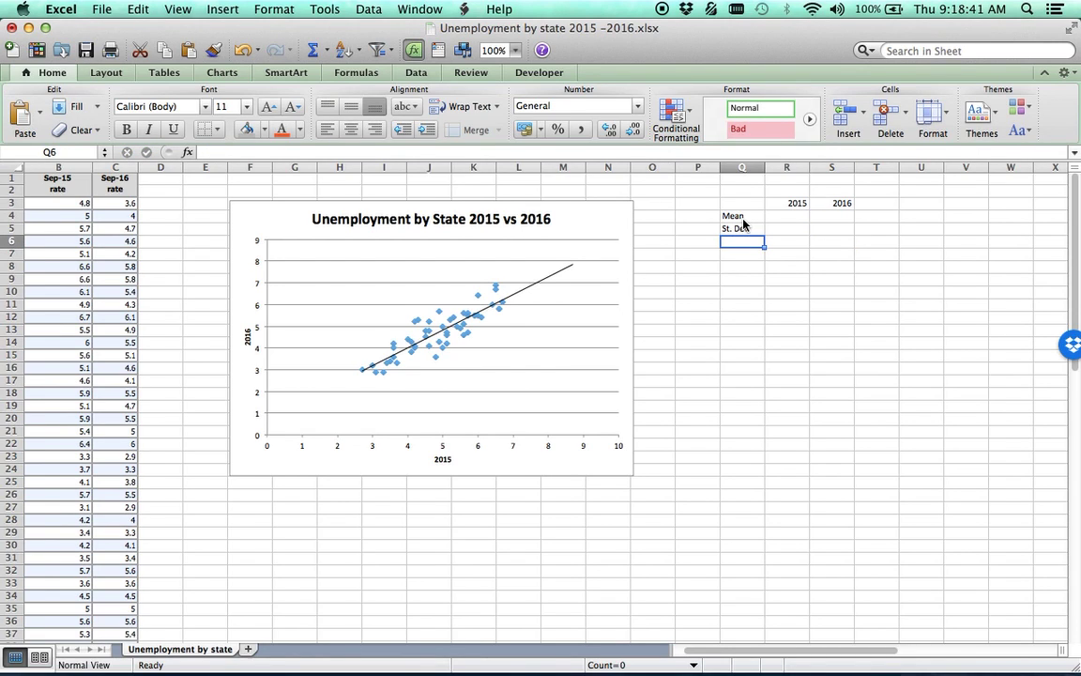
type("Correl")
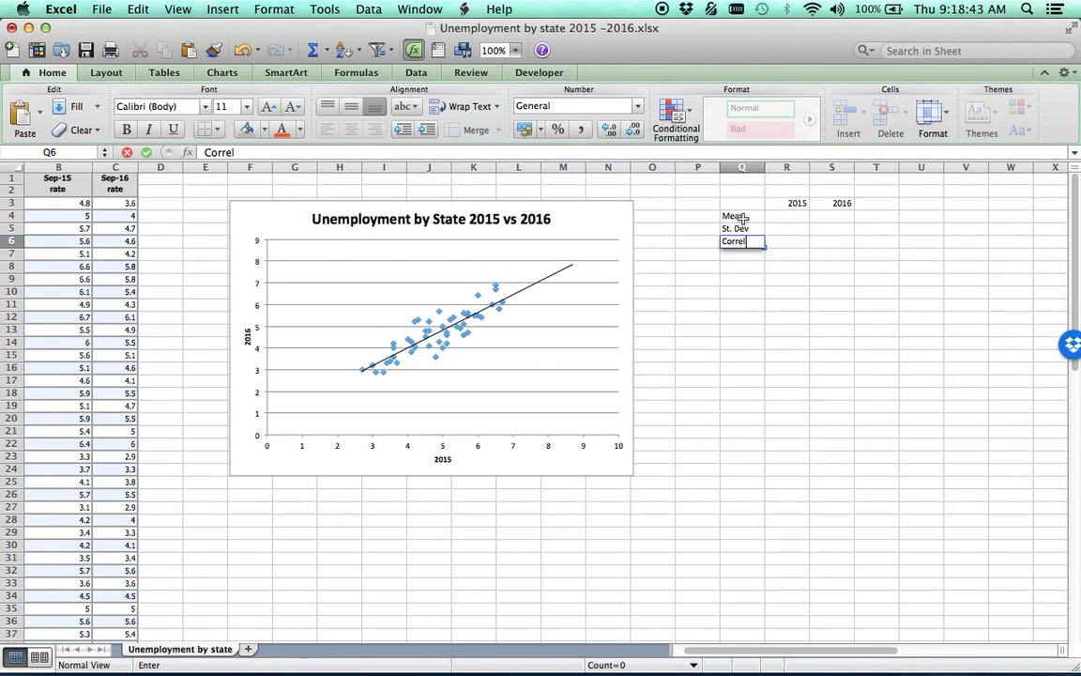
left_click(774, 316)
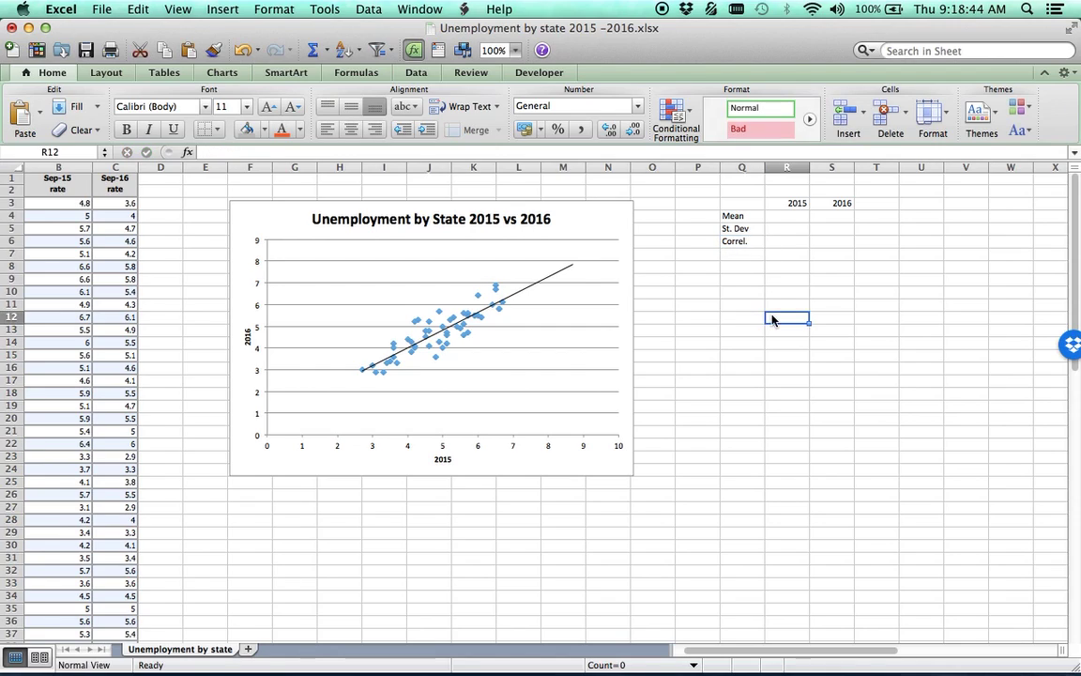
Calculate the 2015 mean in cell R4 with the AVERAGE function over B3:B53
left_click(785, 218)
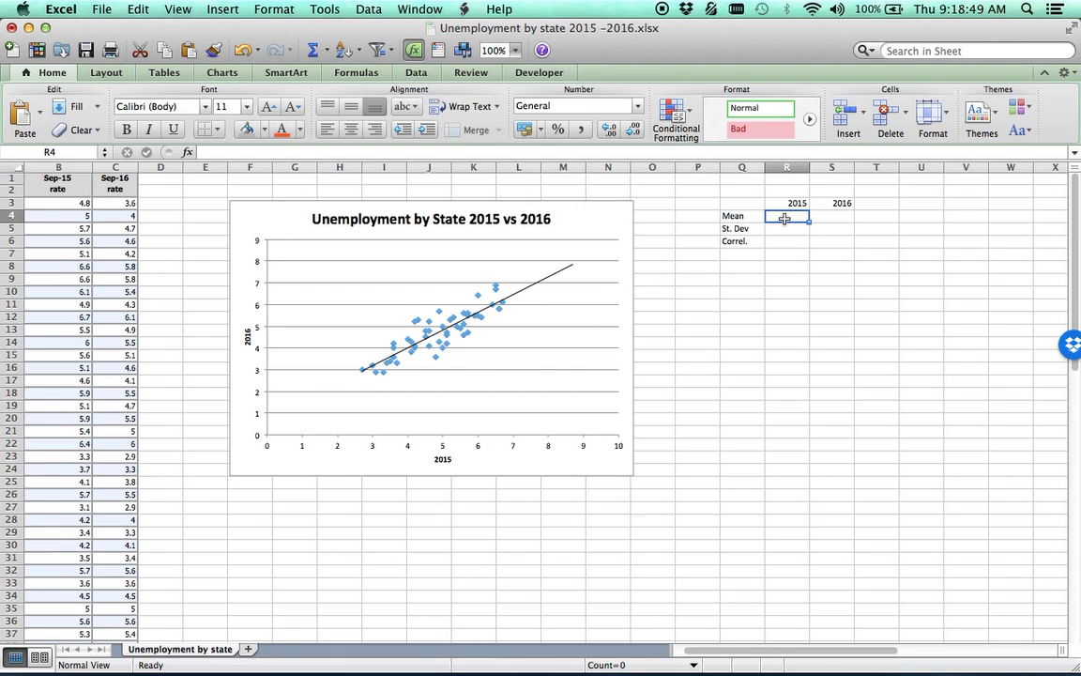
type("=average(")
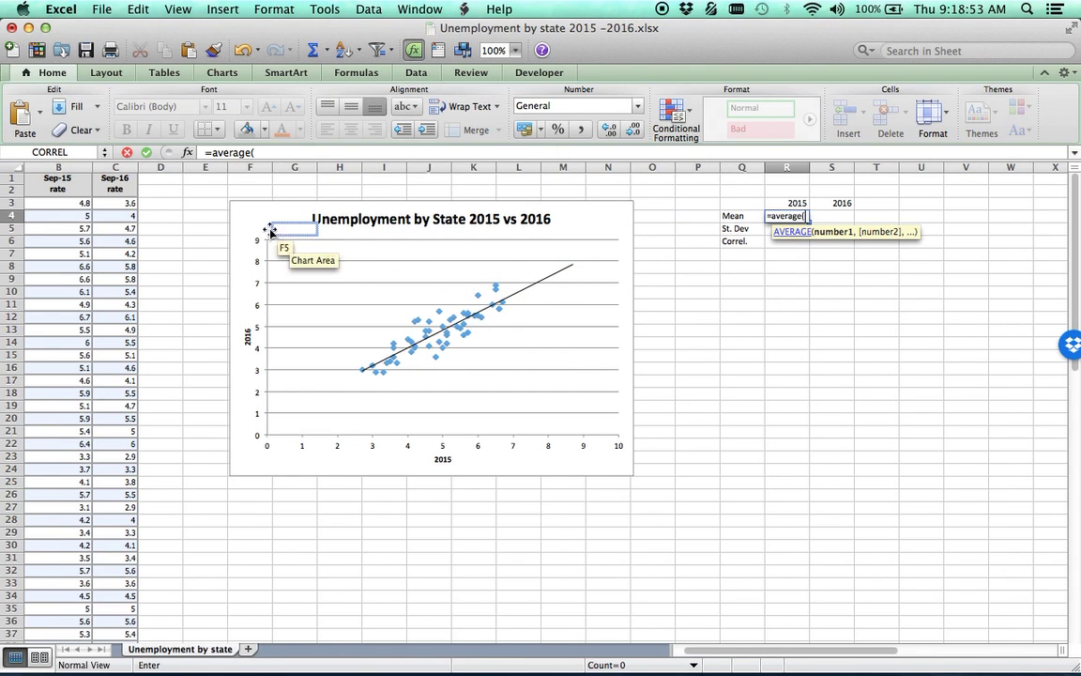
left_click(72, 205)
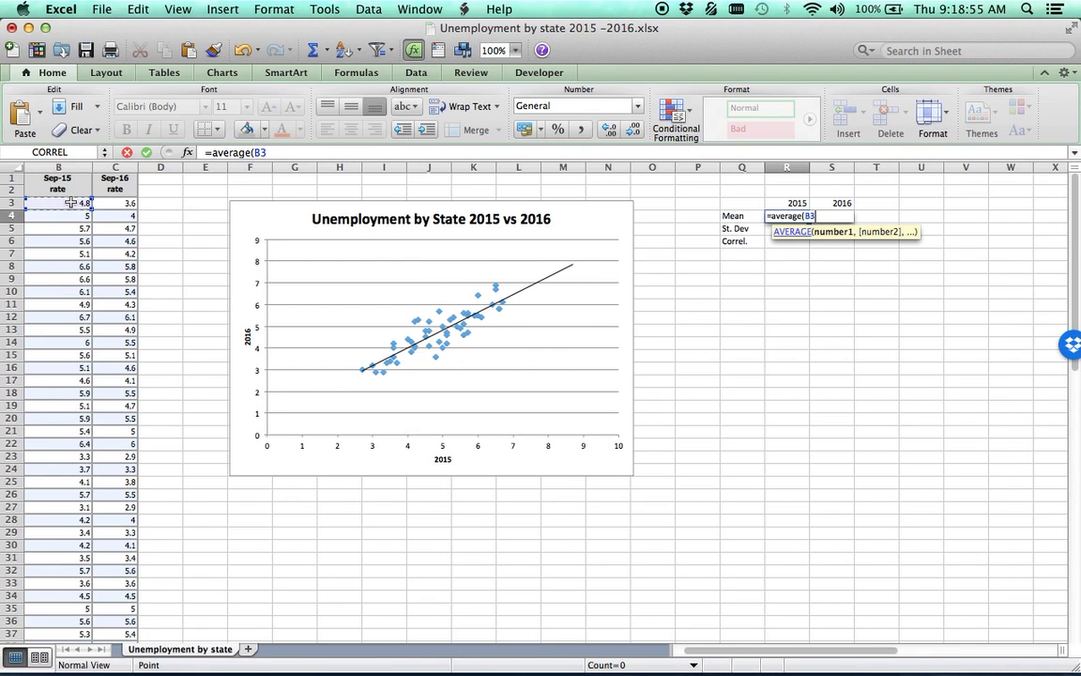
key("super+shift+Down")
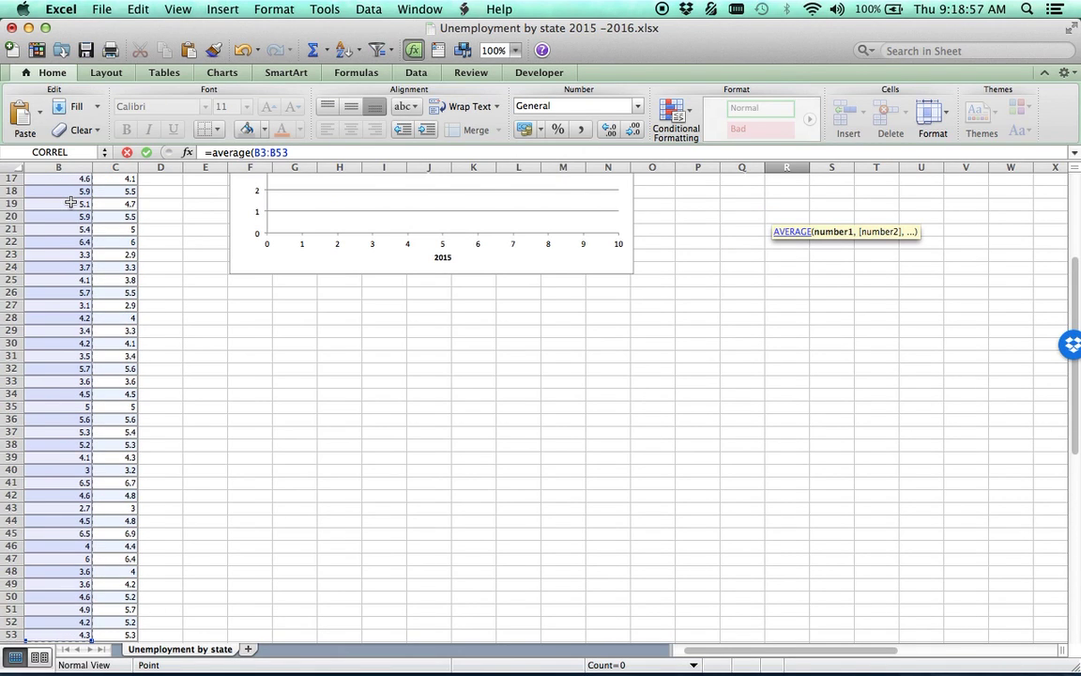
key("Return")
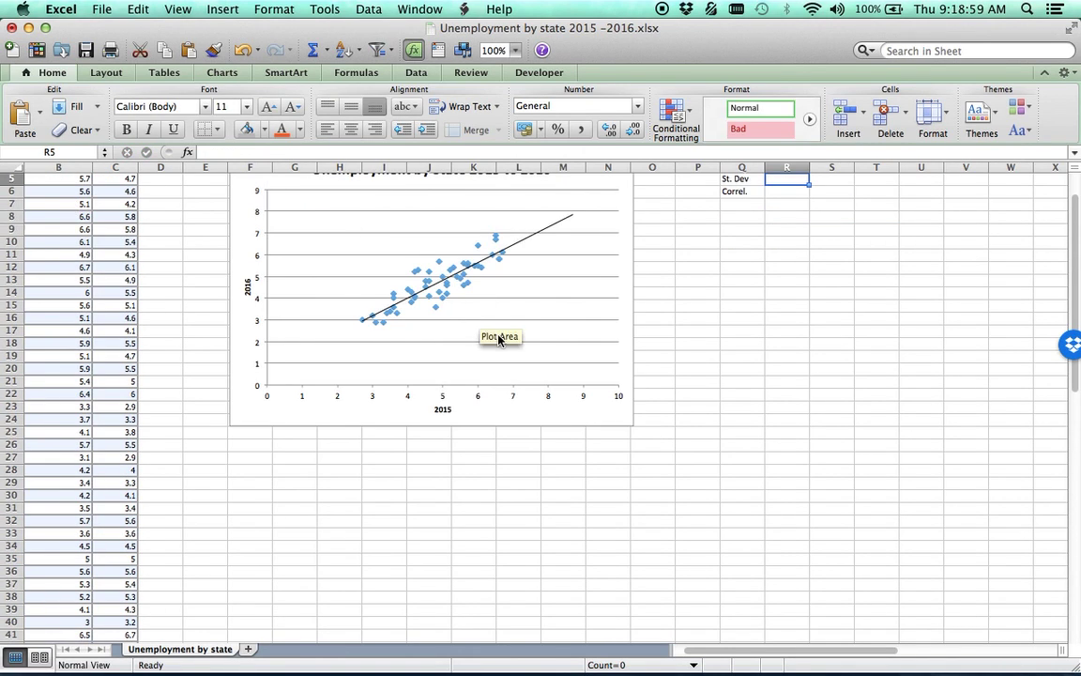
Fill the mean formula from R4 across to S4 so it averages the 2016 rates
scroll(777, 367, "up", 2)
left_click(791, 217)
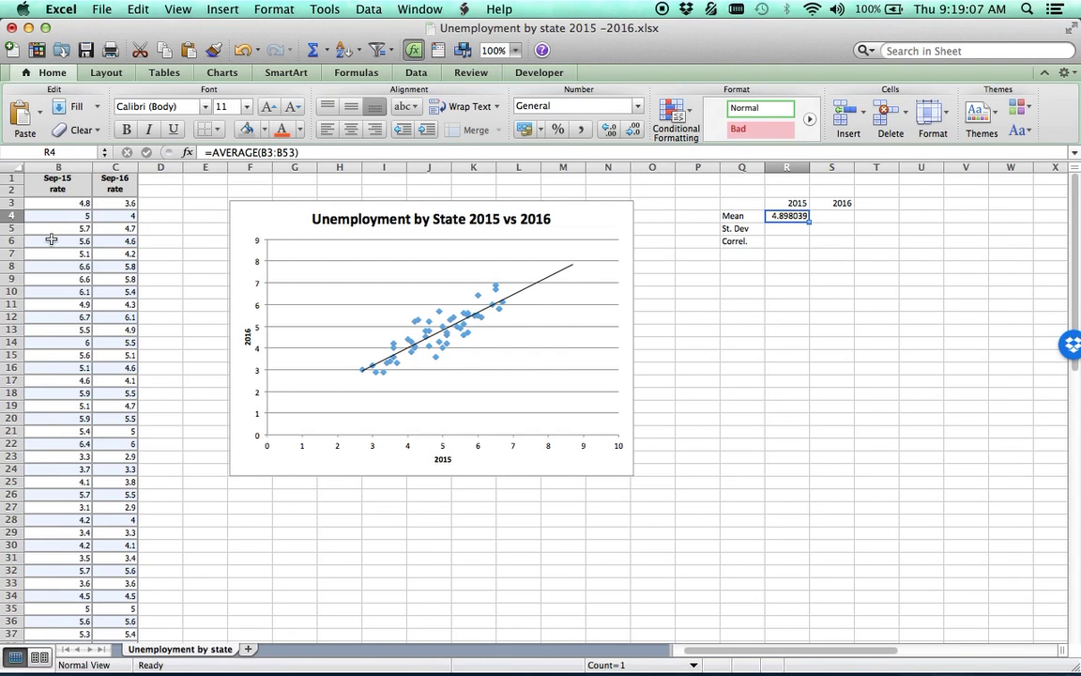
left_click(808, 226)
left_click(806, 218)
left_click_drag(809, 221, 836, 221)
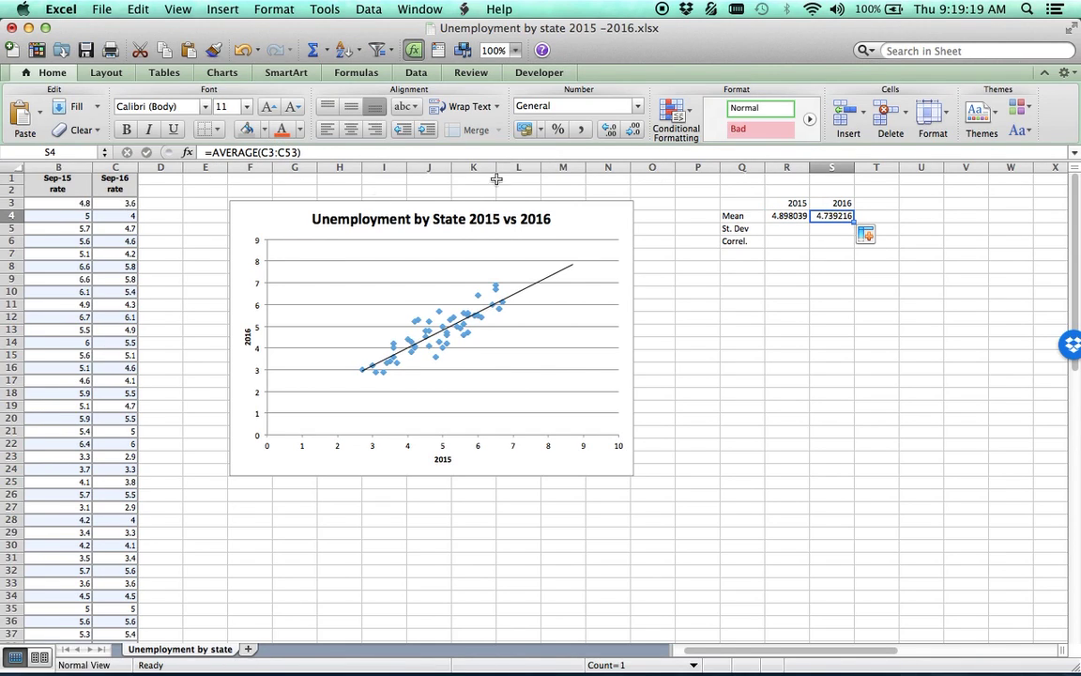
Calculate the 2015 sample standard deviation in cell R5 with STDEV.S over B3:B53
left_click(780, 228)
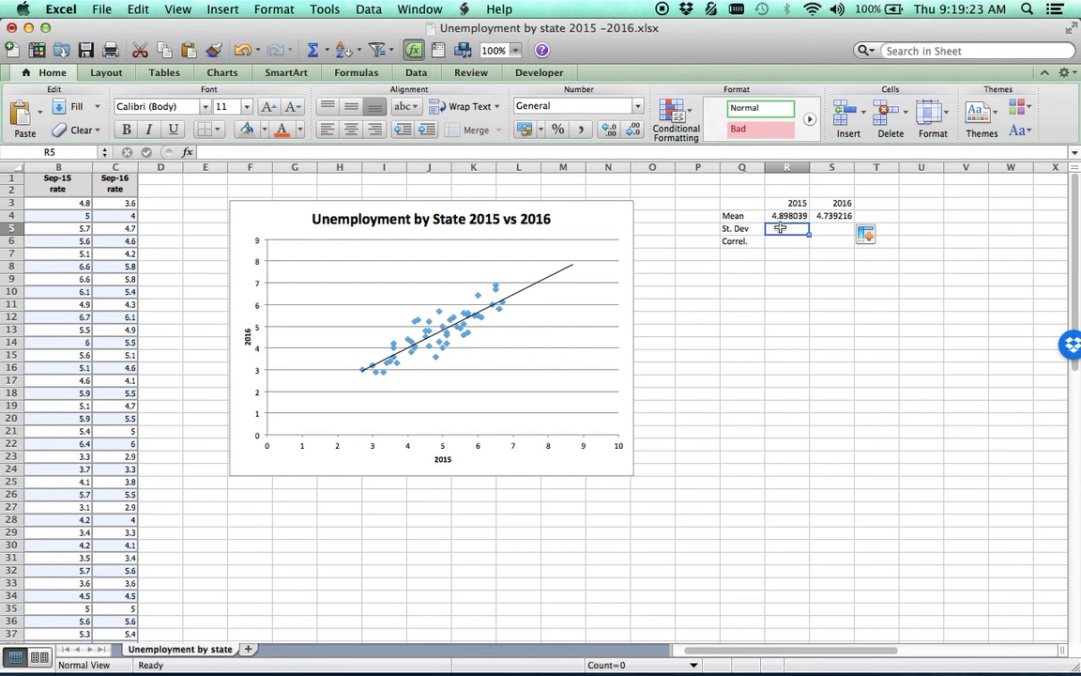
type("=")
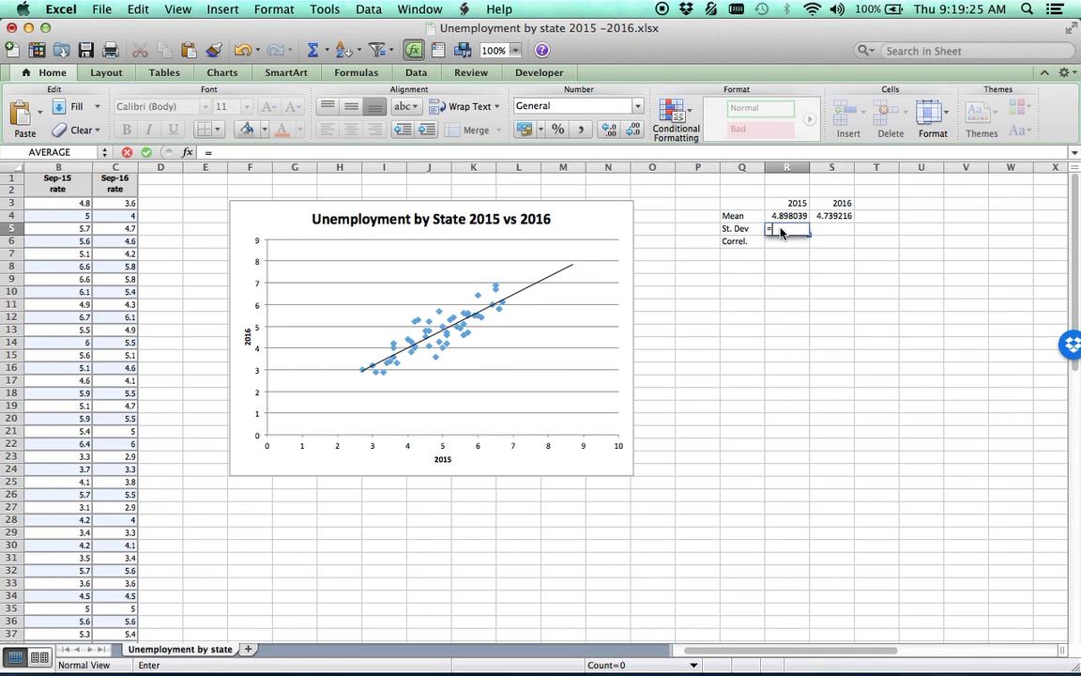
type("stdev.S")
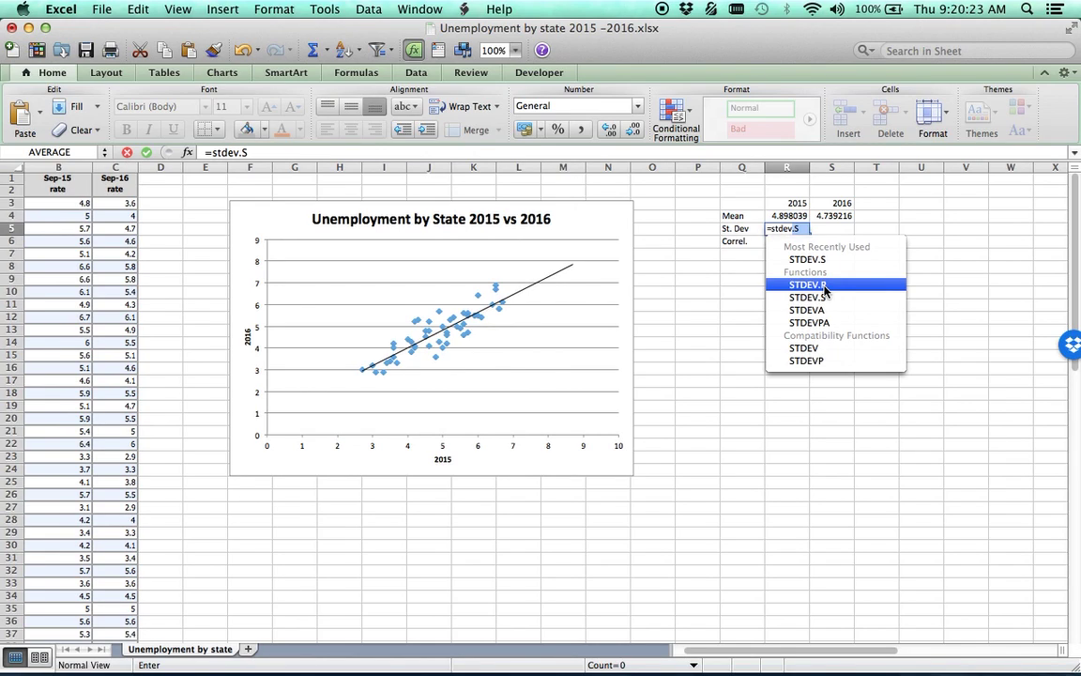
double_click(824, 298)
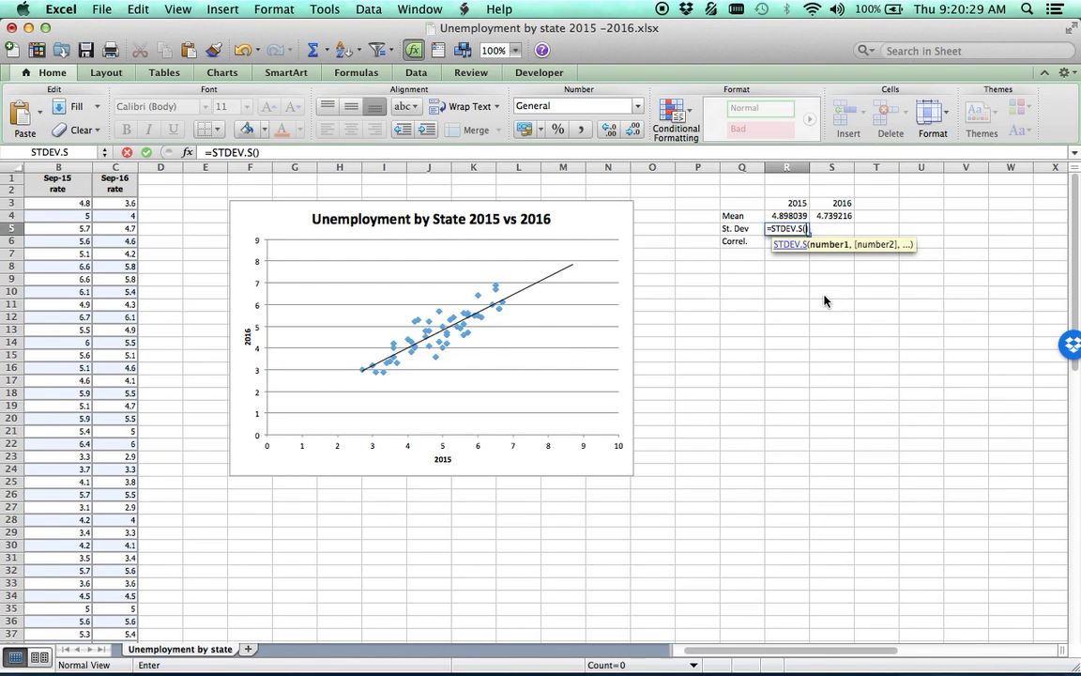
left_click(73, 205)
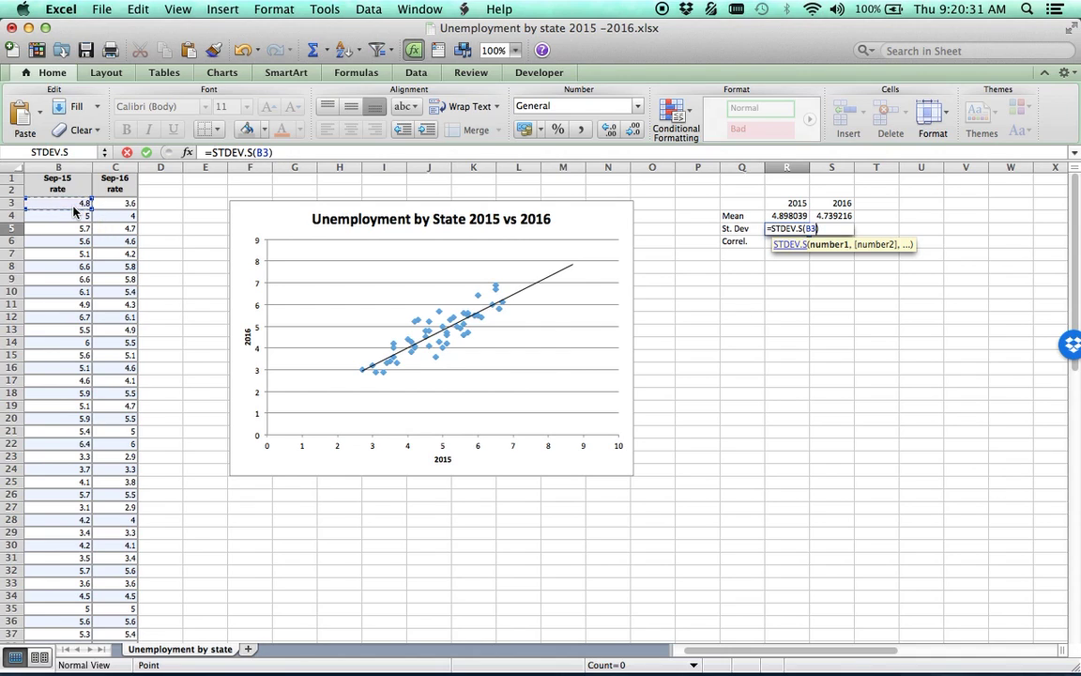
key("super+shift+Down")
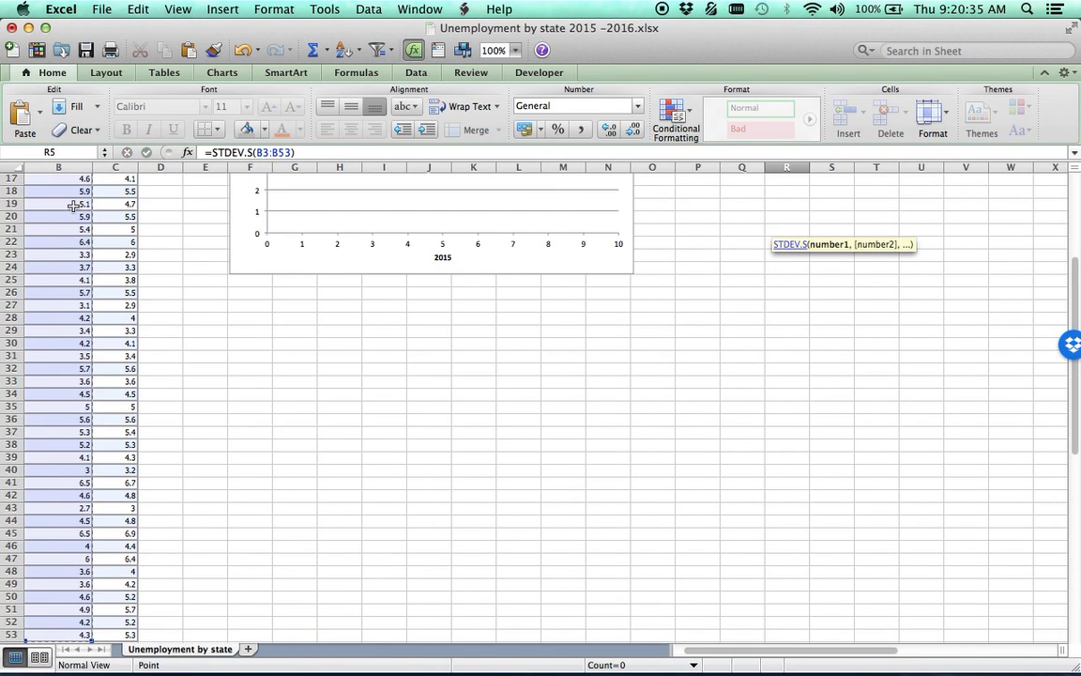
key("Escape")
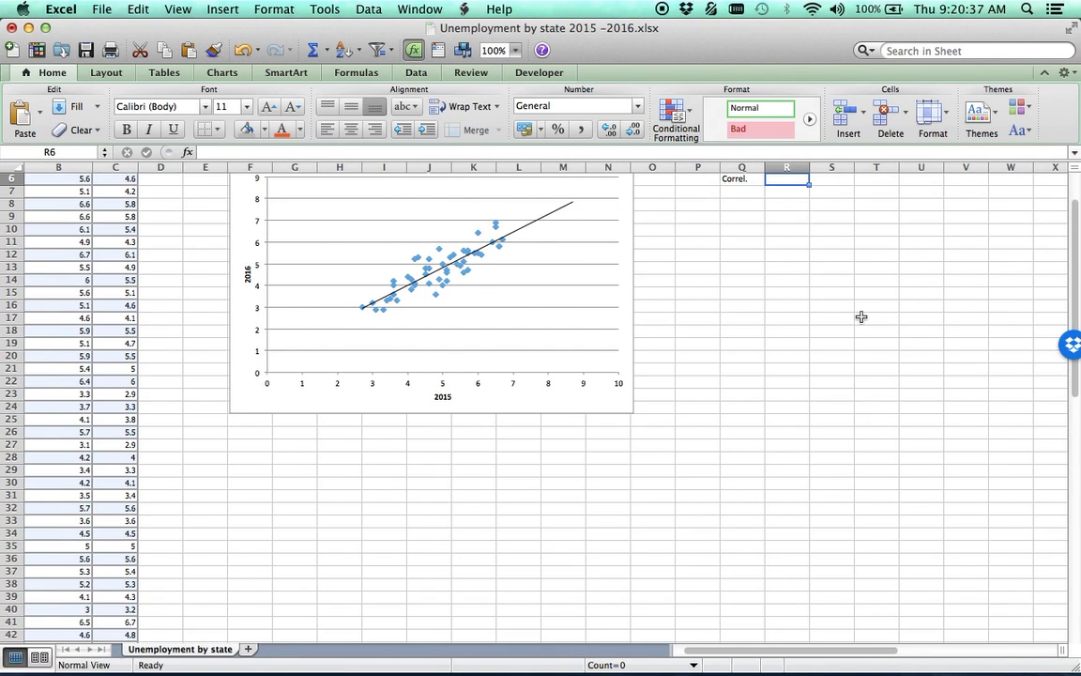
Fill the standard deviation formula from R5 across to S5 so it covers the 2016 rates
left_click_drag(1075, 241, 1075, 188)
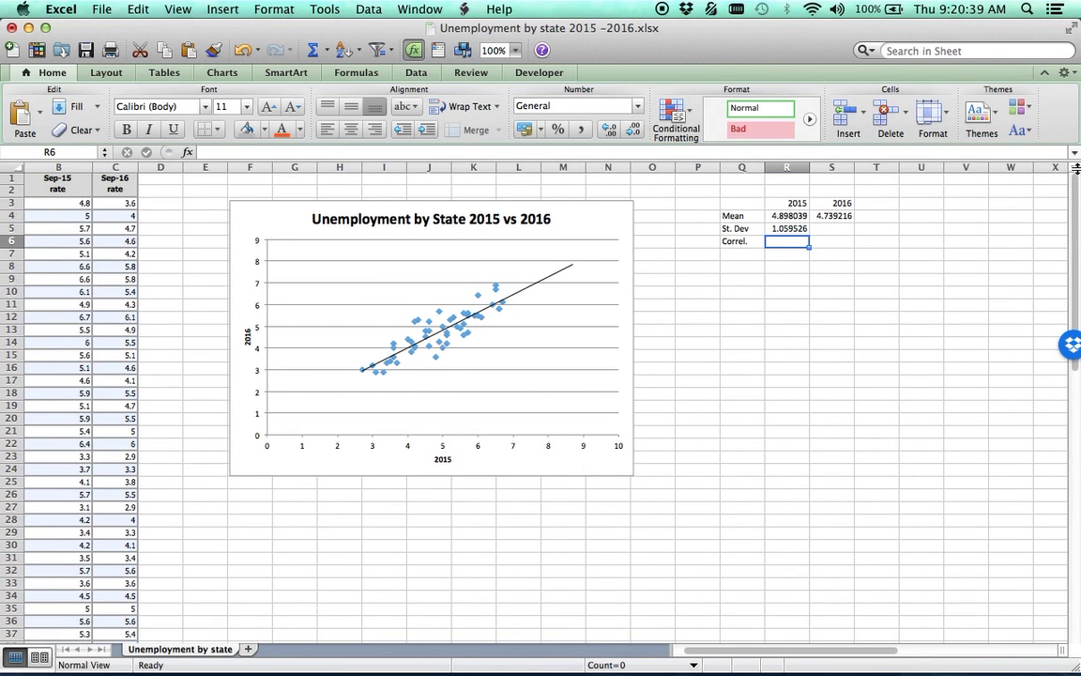
left_click(788, 228)
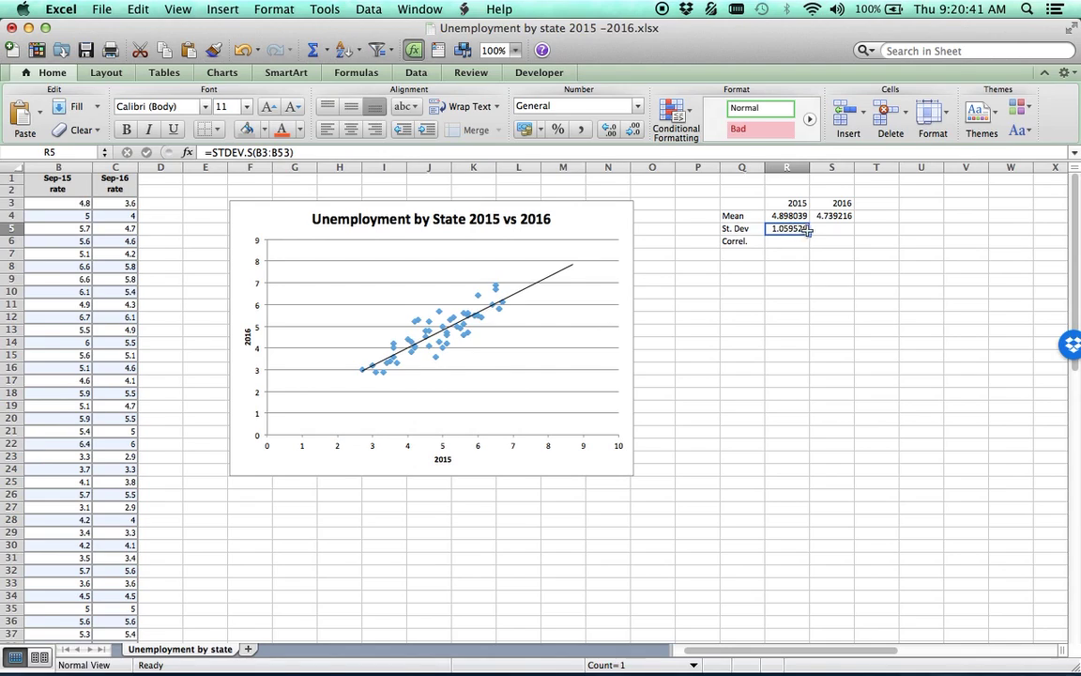
left_click_drag(808, 235, 838, 238)
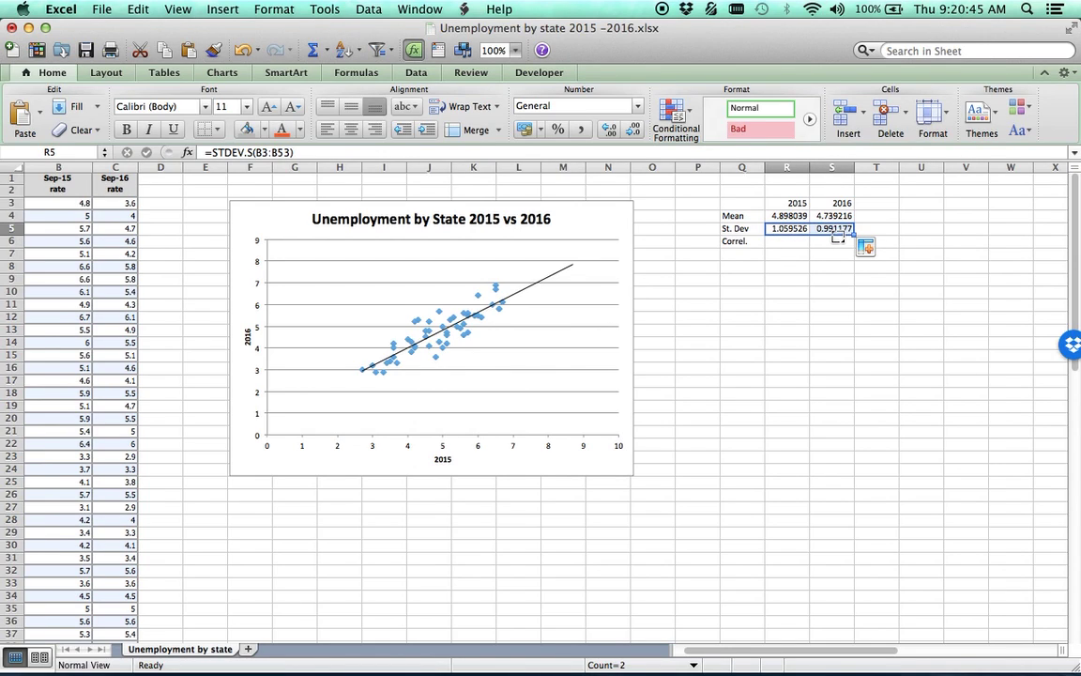
Apply the Comma number style with two decimals to the means and standard deviations in R4:S5
left_click_drag(786, 216, 813, 230)
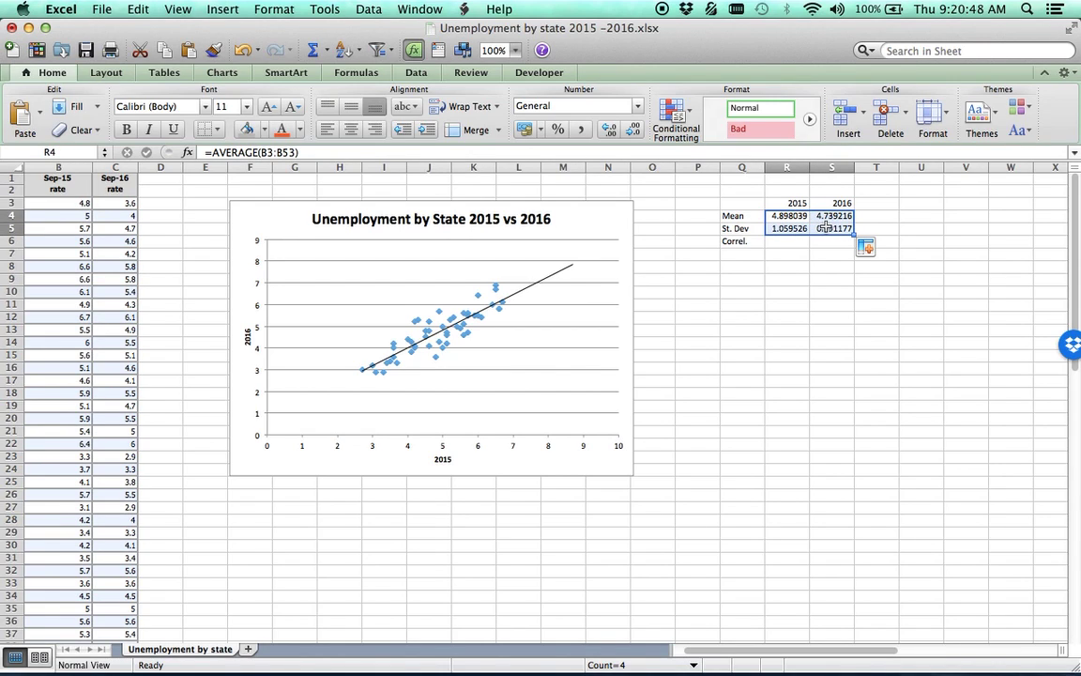
left_click(580, 131)
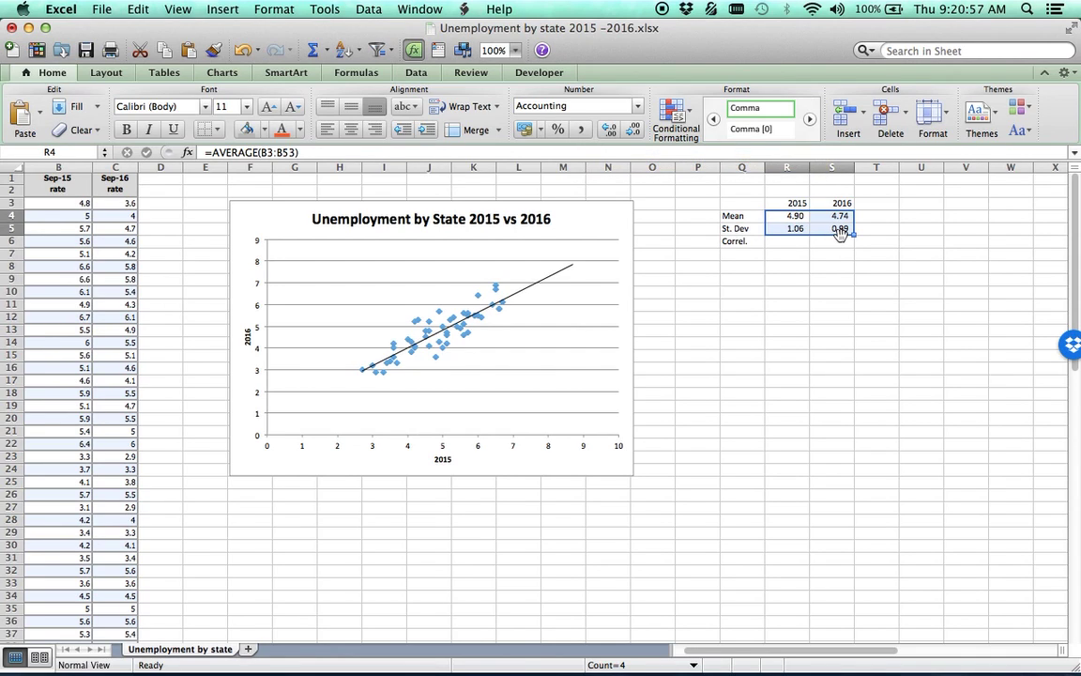
left_click(873, 254)
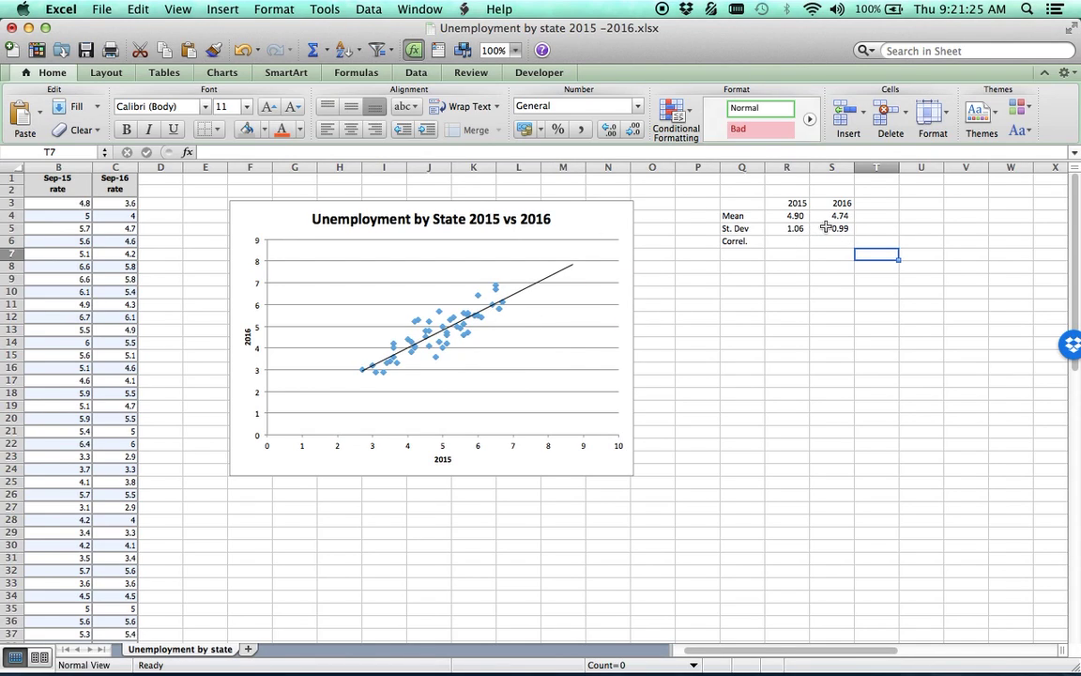
Format the 2015 header in R3 as bold and centred, with a thick box border and grey fill
left_click(789, 202)
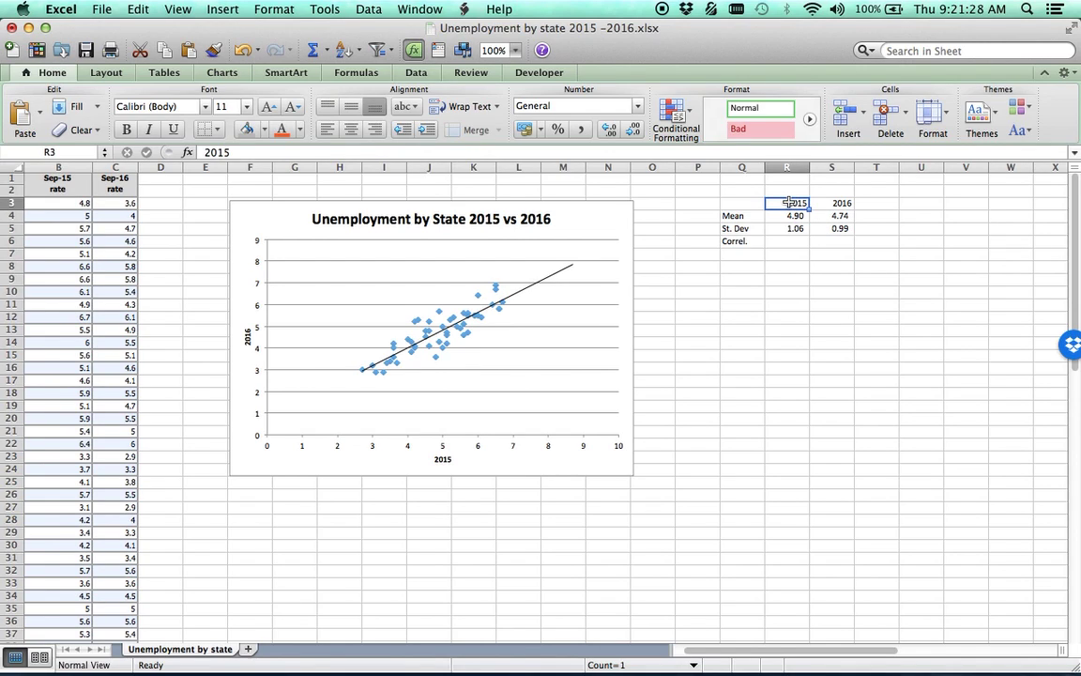
left_click(126, 130)
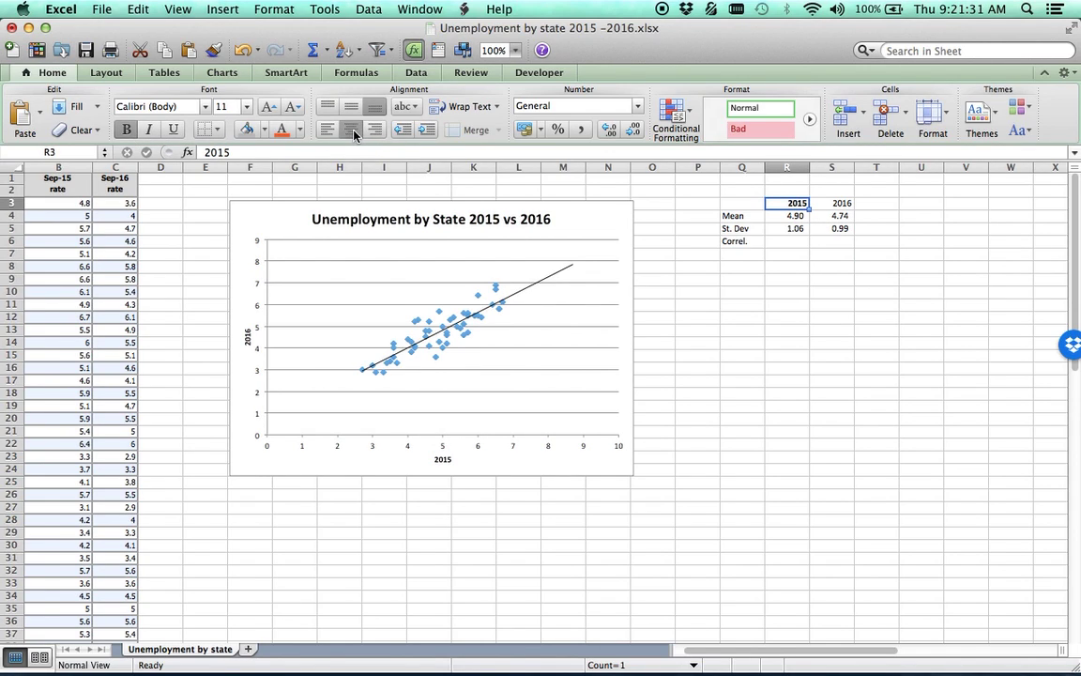
left_click(222, 132)
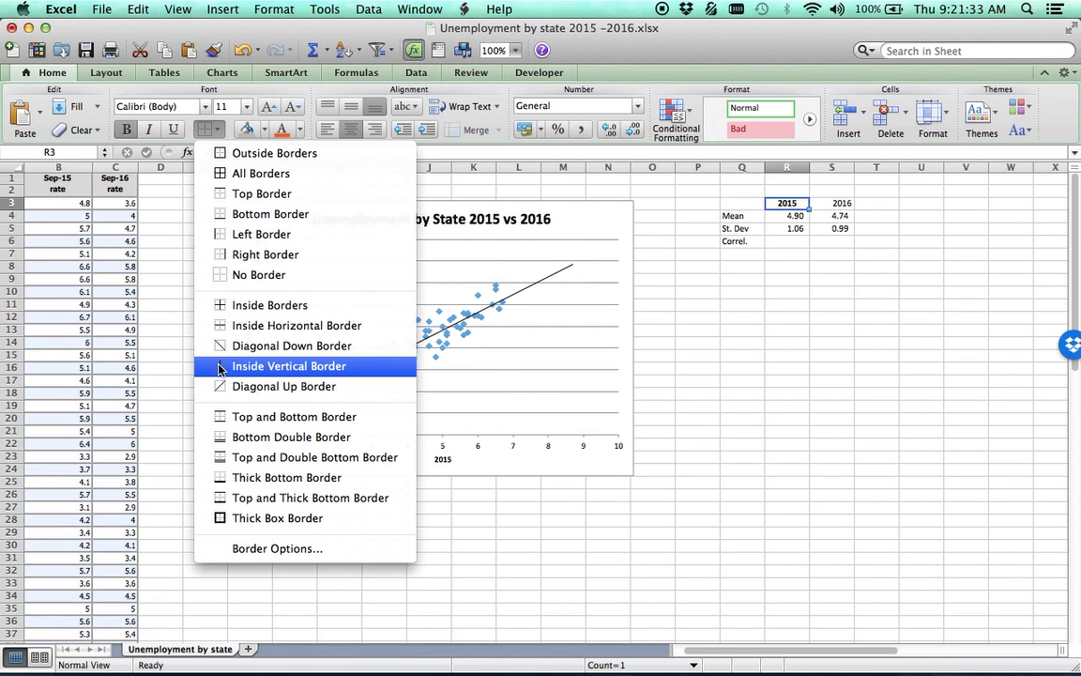
left_click(232, 518)
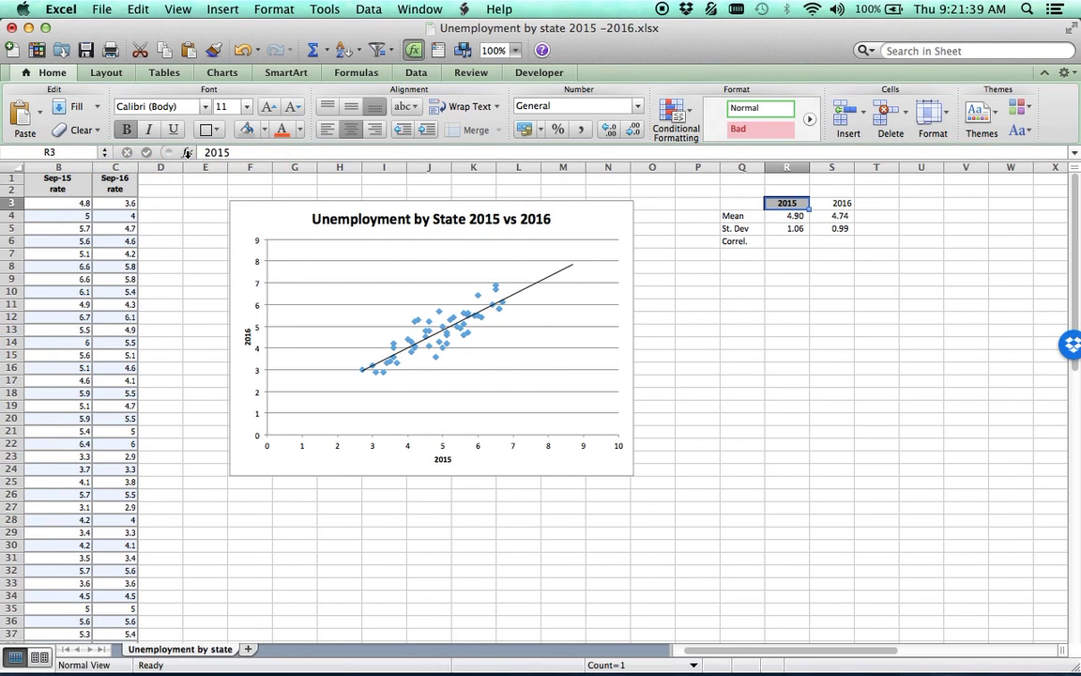
Copy the formatting of R3 to the 2016 header in S3 and the row labels in Q4:Q6
left_click(215, 51)
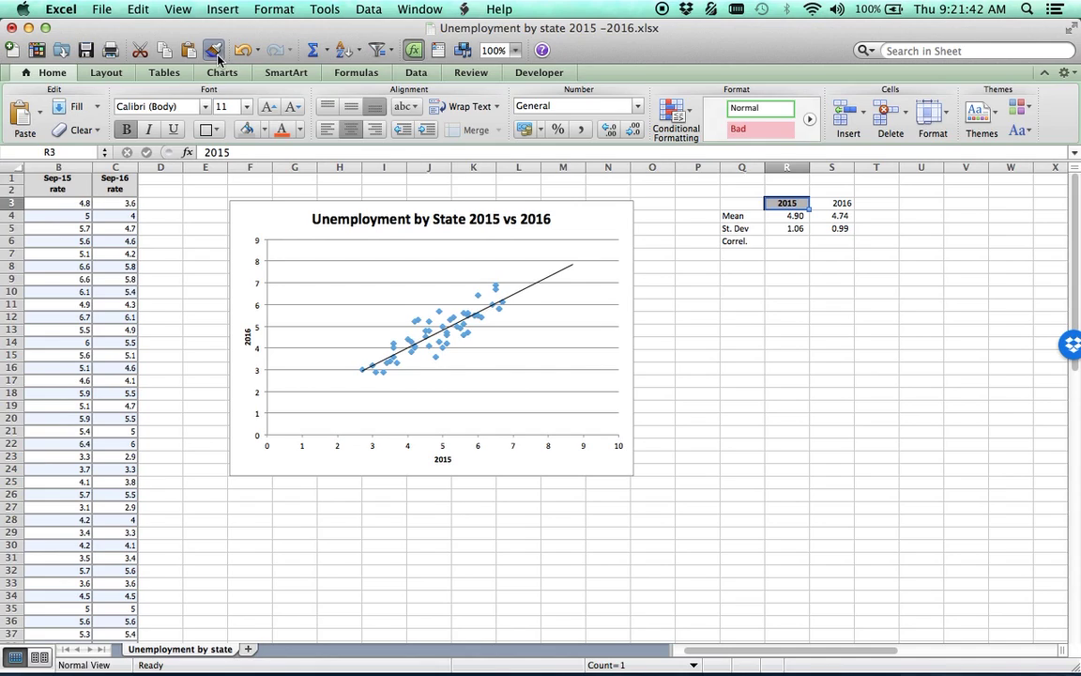
left_click(841, 203)
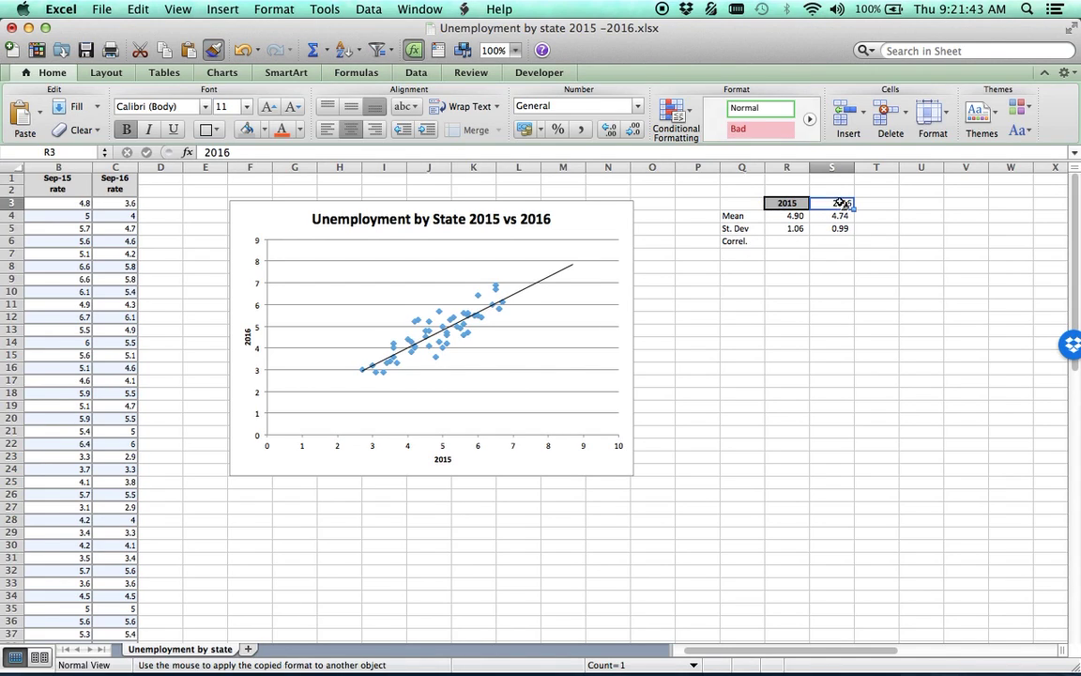
left_click(776, 203)
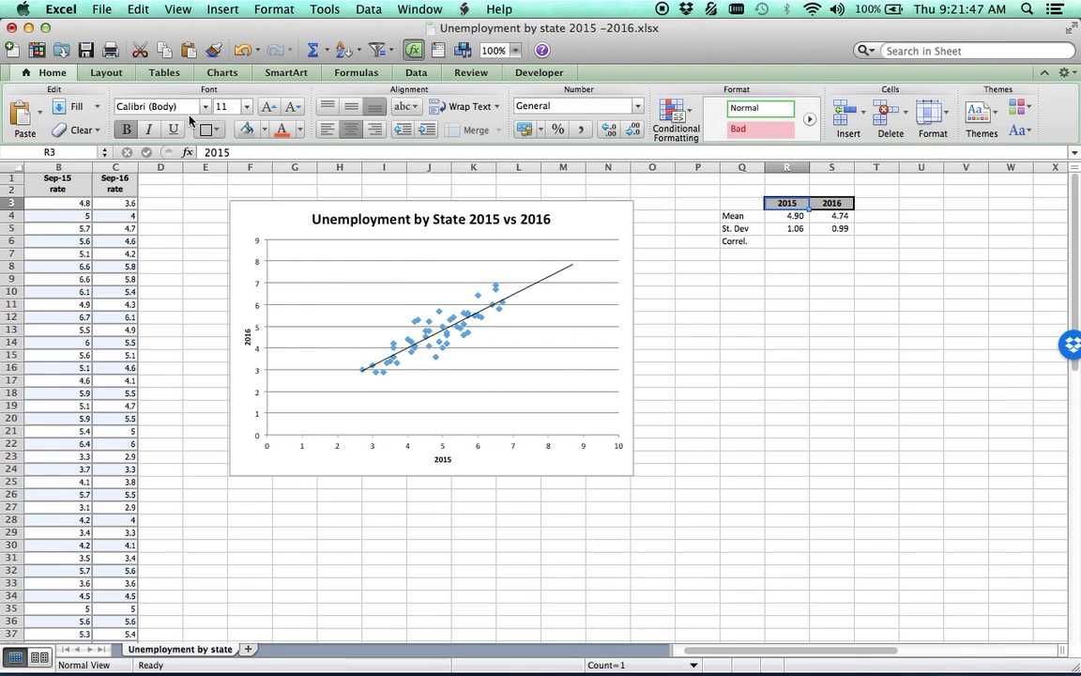
left_click(215, 51)
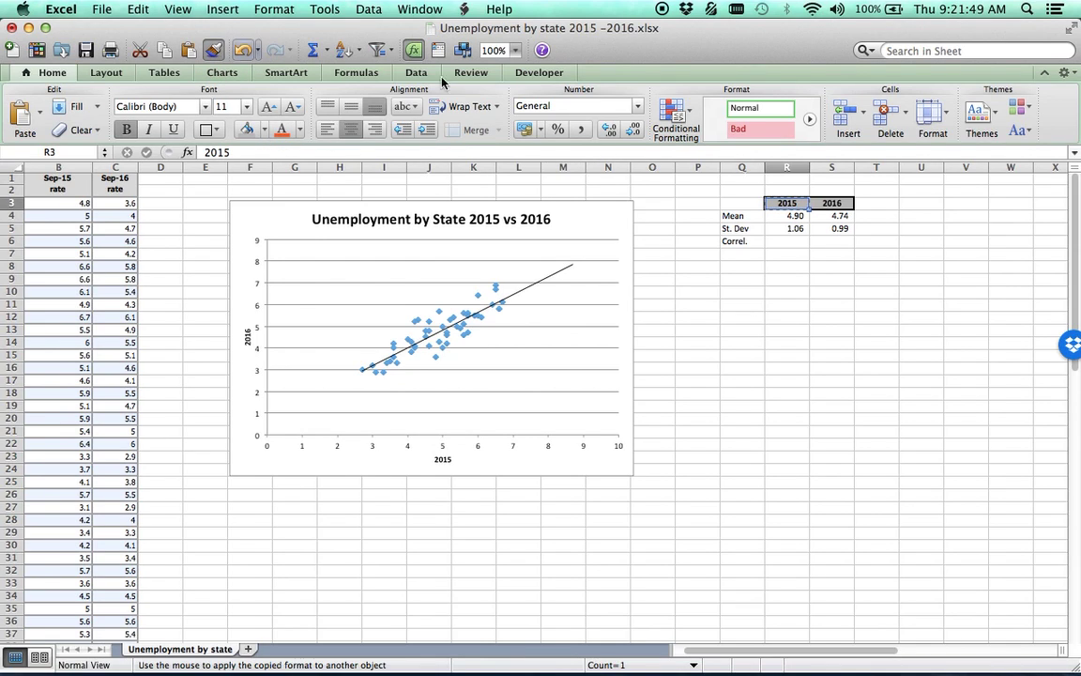
left_click_drag(747, 220, 753, 241)
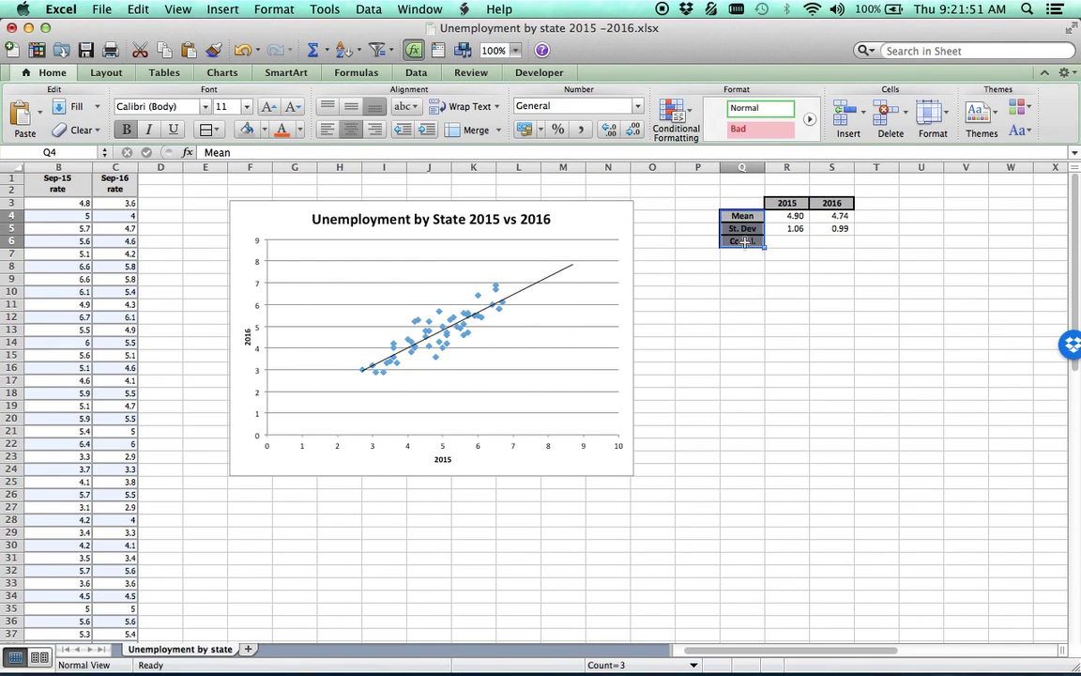
Right-align the Mean, St. Dev and Correl. labels in Q4:Q6
left_click(741, 214)
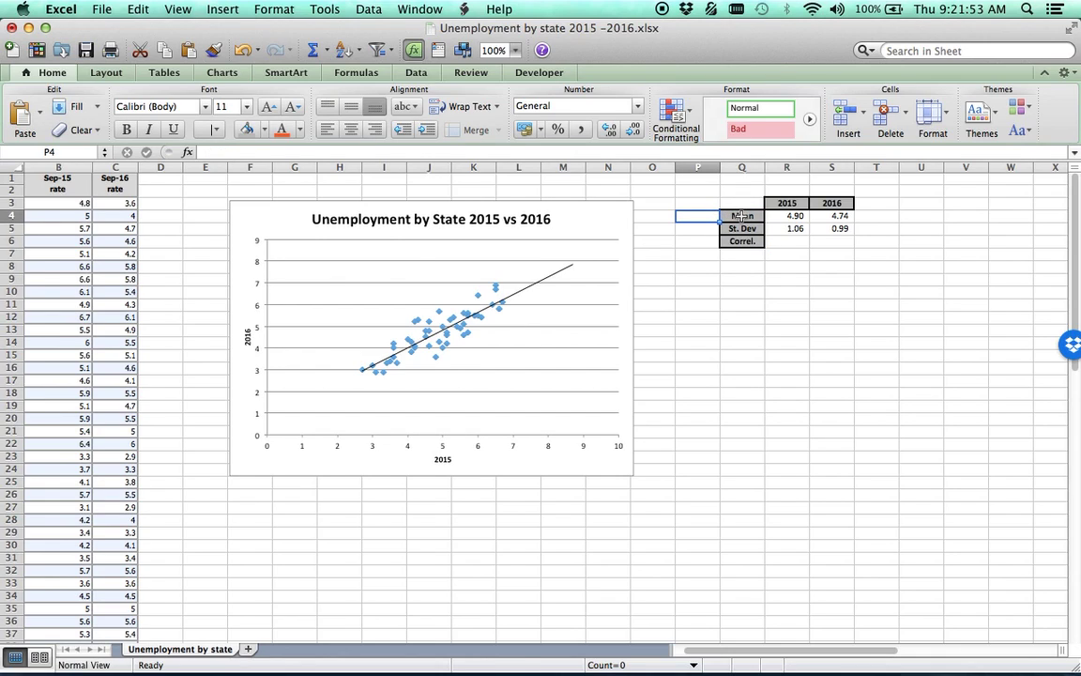
left_click_drag(741, 215, 742, 241)
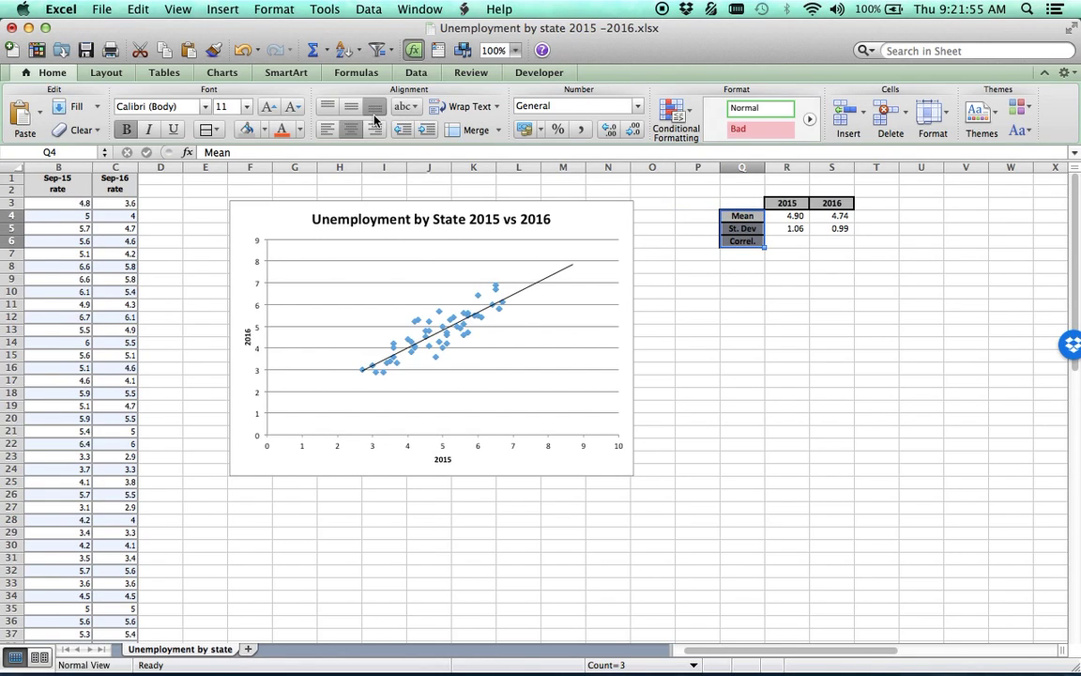
left_click(373, 131)
left_click(762, 345)
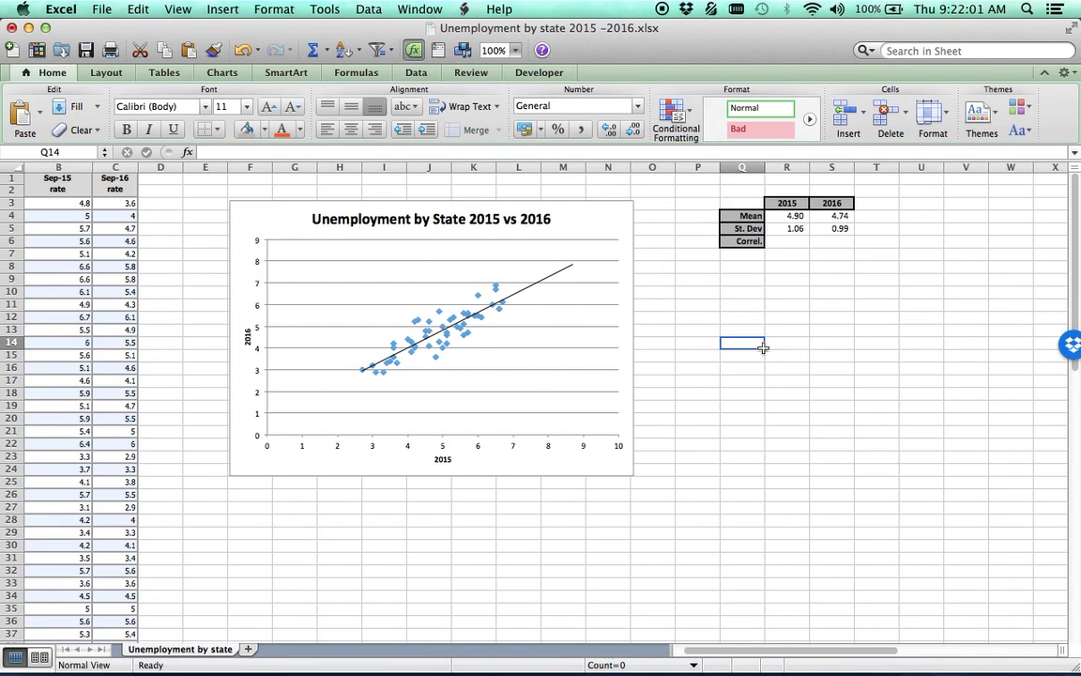
Calculate the correlation between the 2015 and 2016 rates in R6 with =CORREL(B3:B53,C3:C53)
left_click(795, 243)
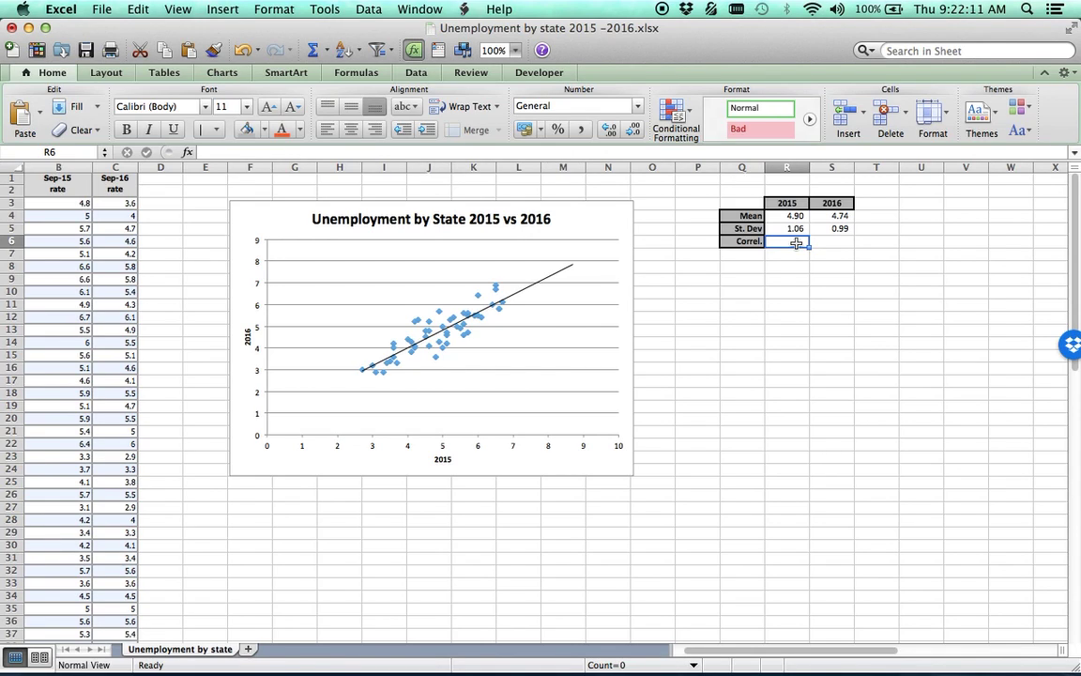
type("=")
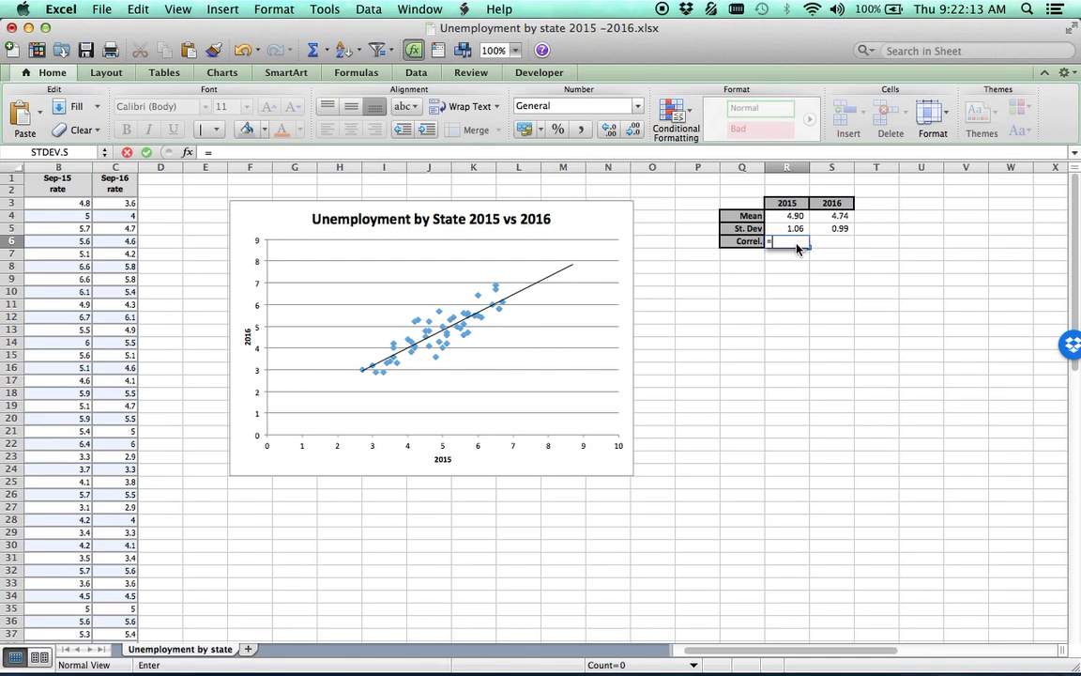
type("correl(")
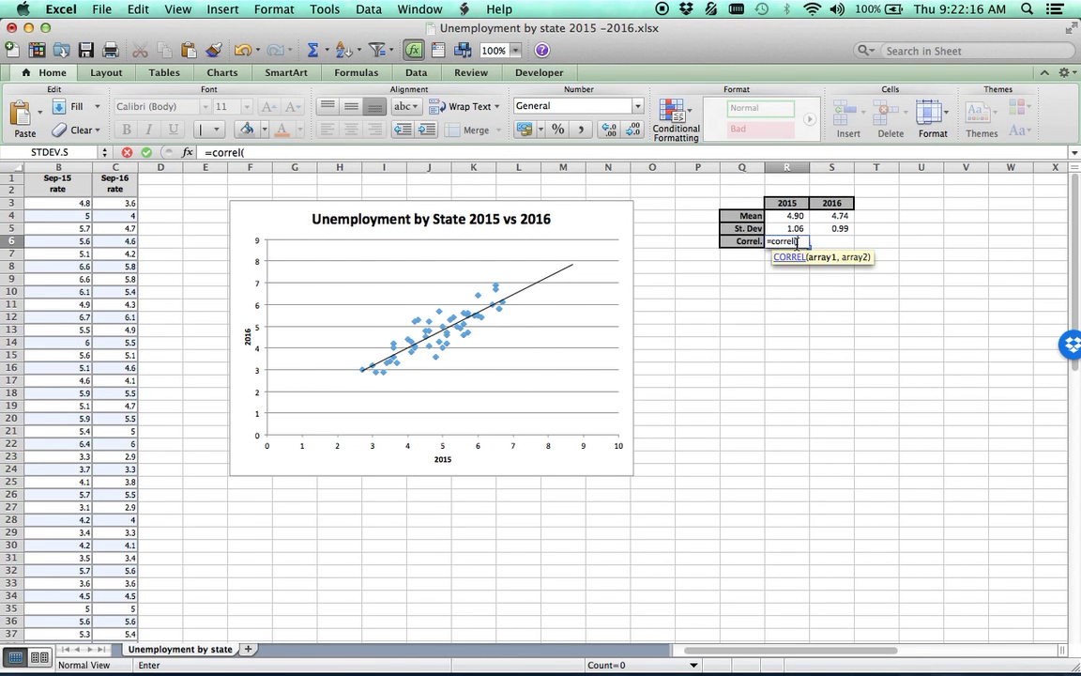
left_click(843, 266)
left_click_drag(64, 203, 60, 600)
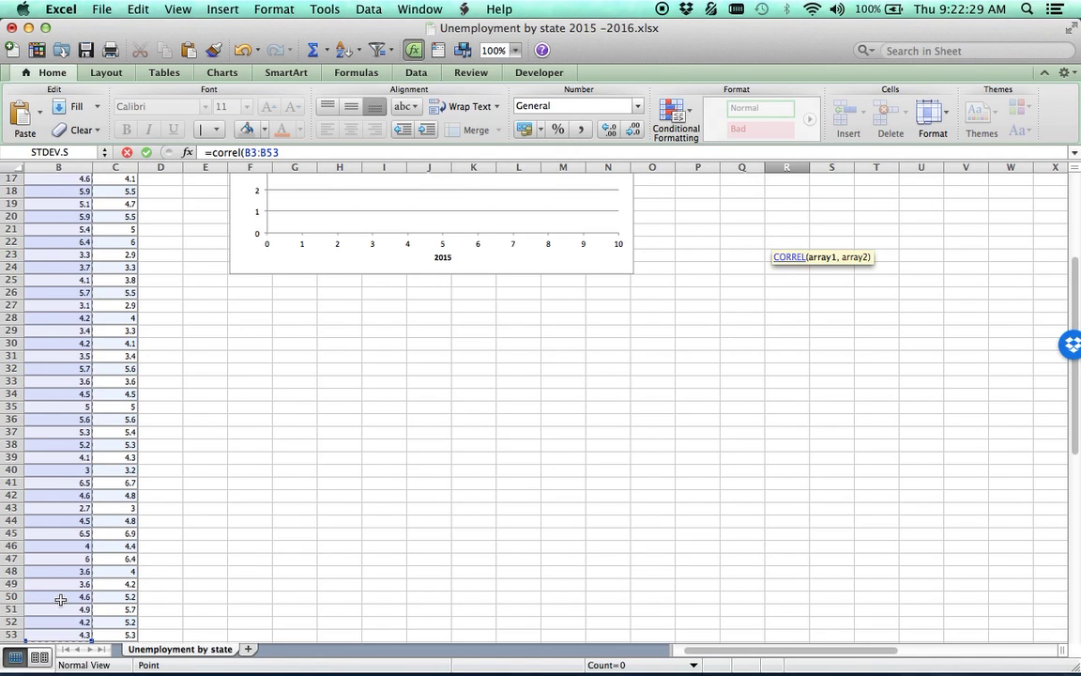
type(",")
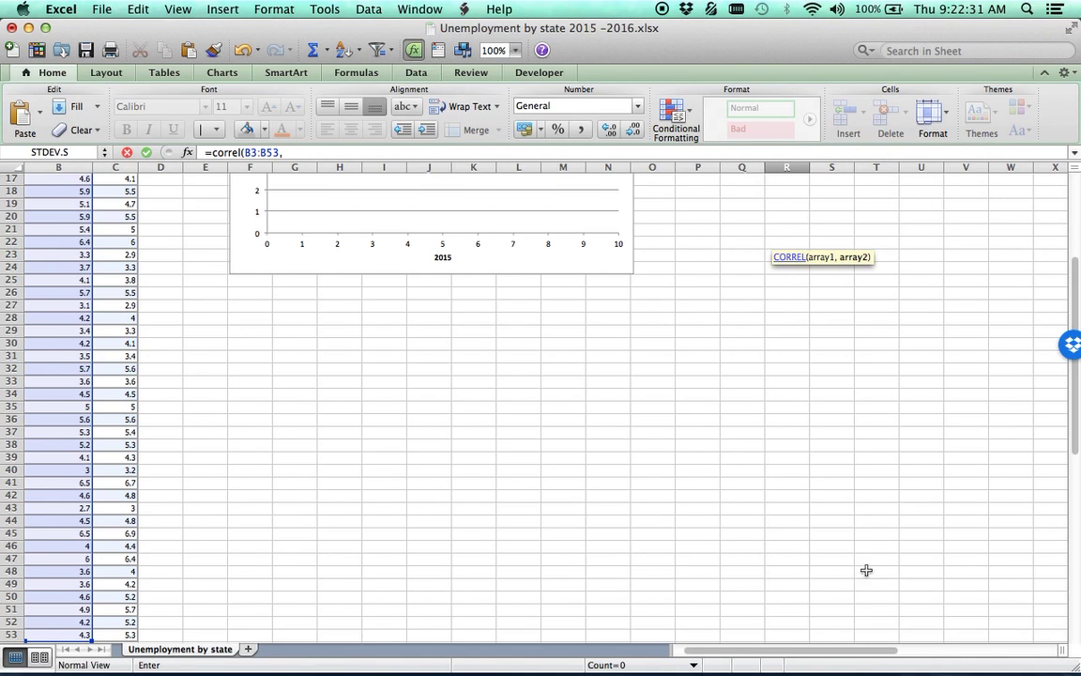
left_click_drag(1076, 448, 948, 329)
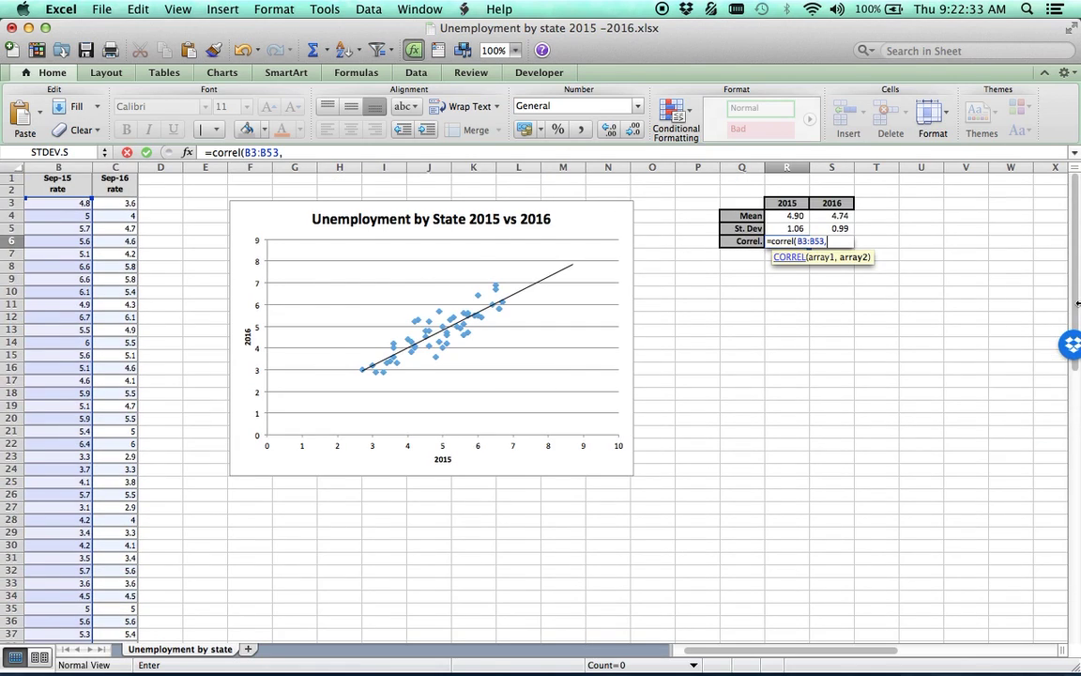
left_click(125, 207)
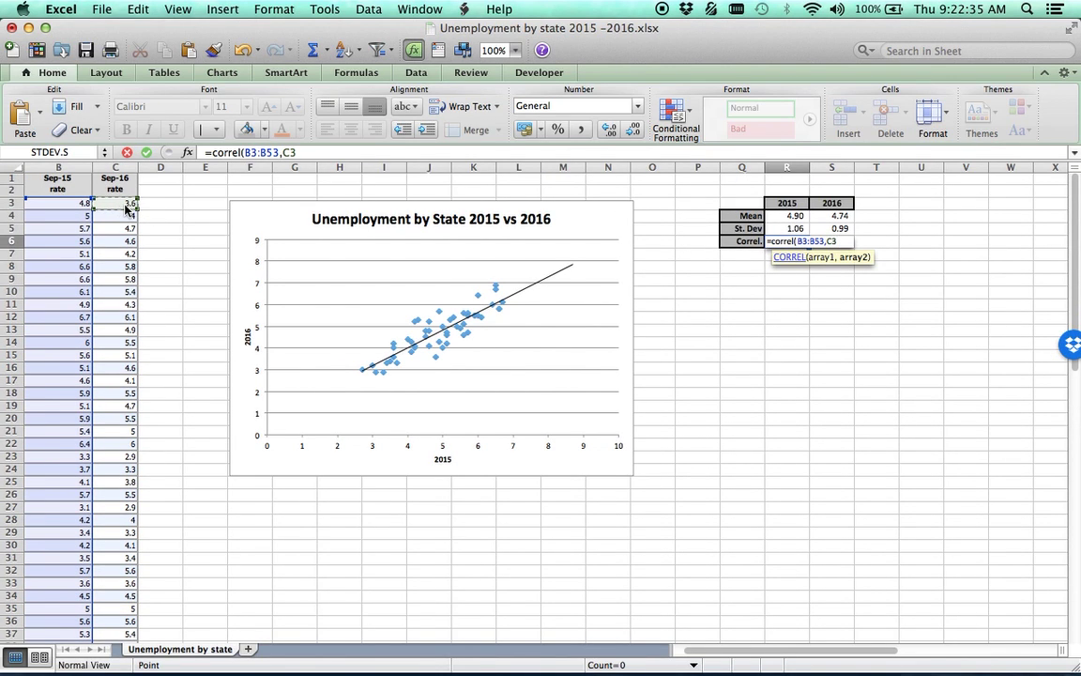
key("super+shift+Down")
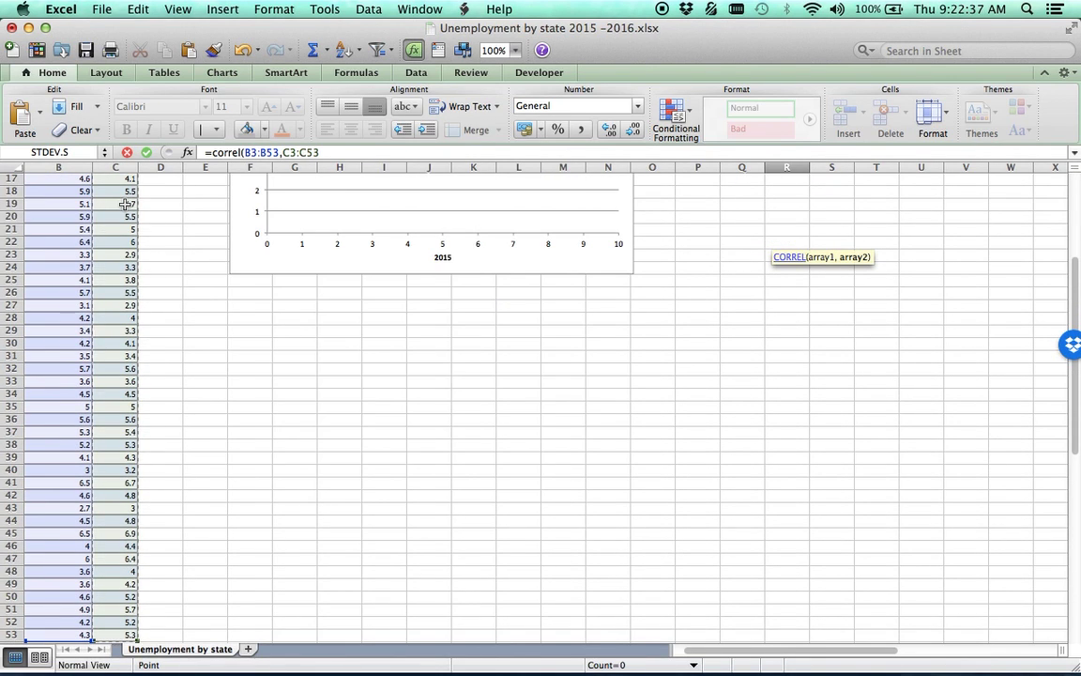
type(")")
key("Return")
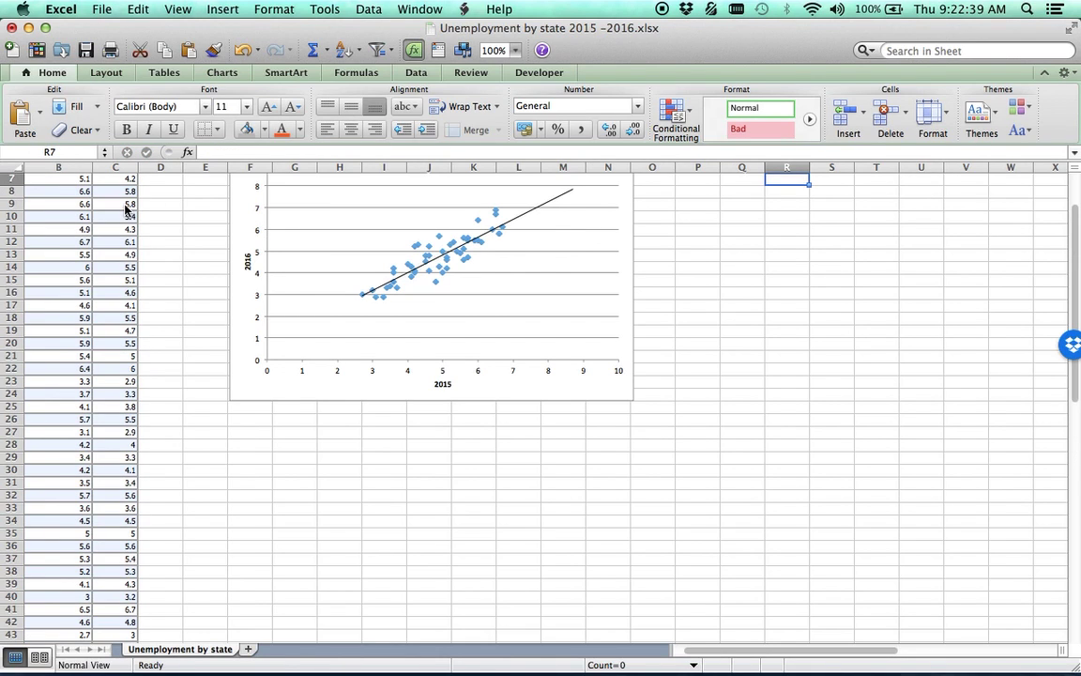
Apply the Comma number style with two decimals to the correlation in R6
scroll(848, 268, "left", 2)
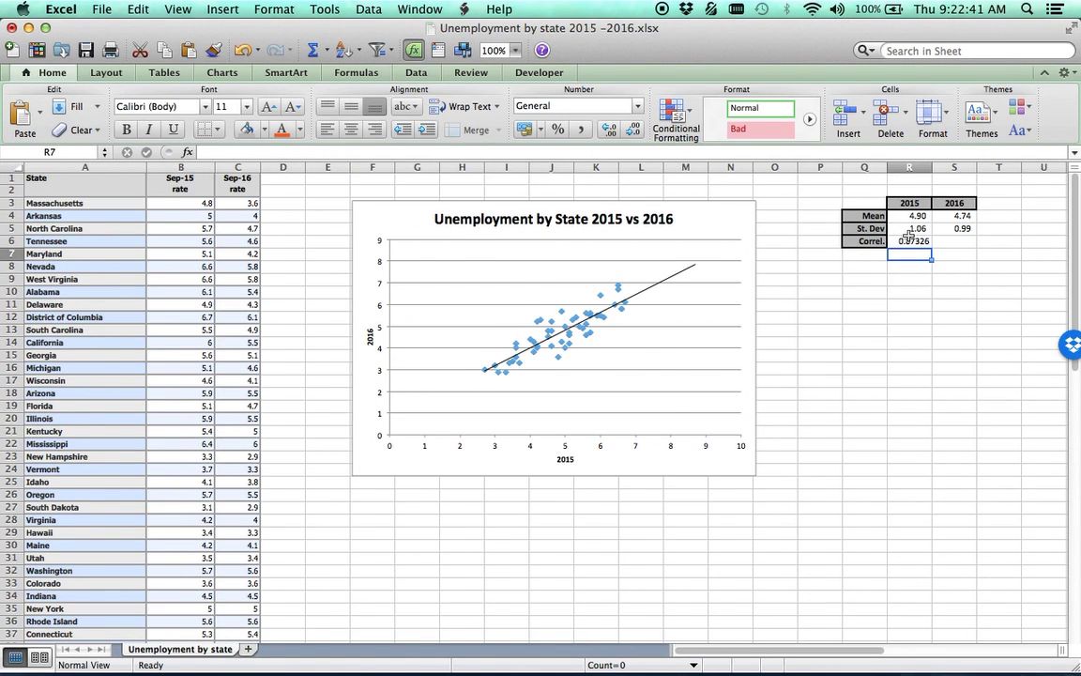
key("Up")
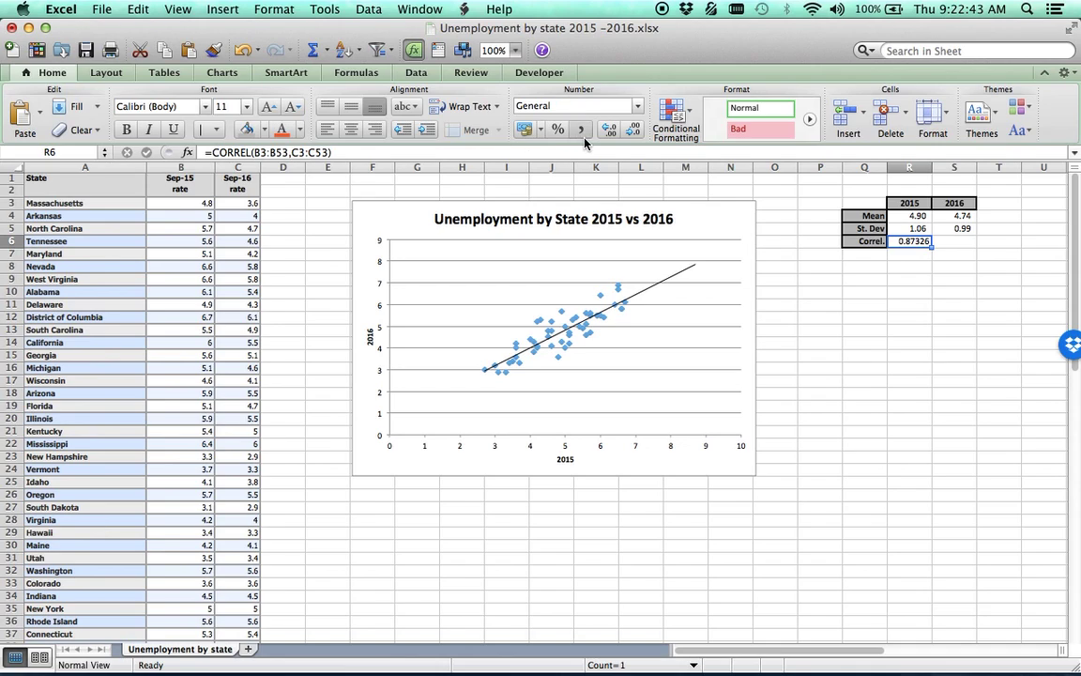
left_click(522, 130)
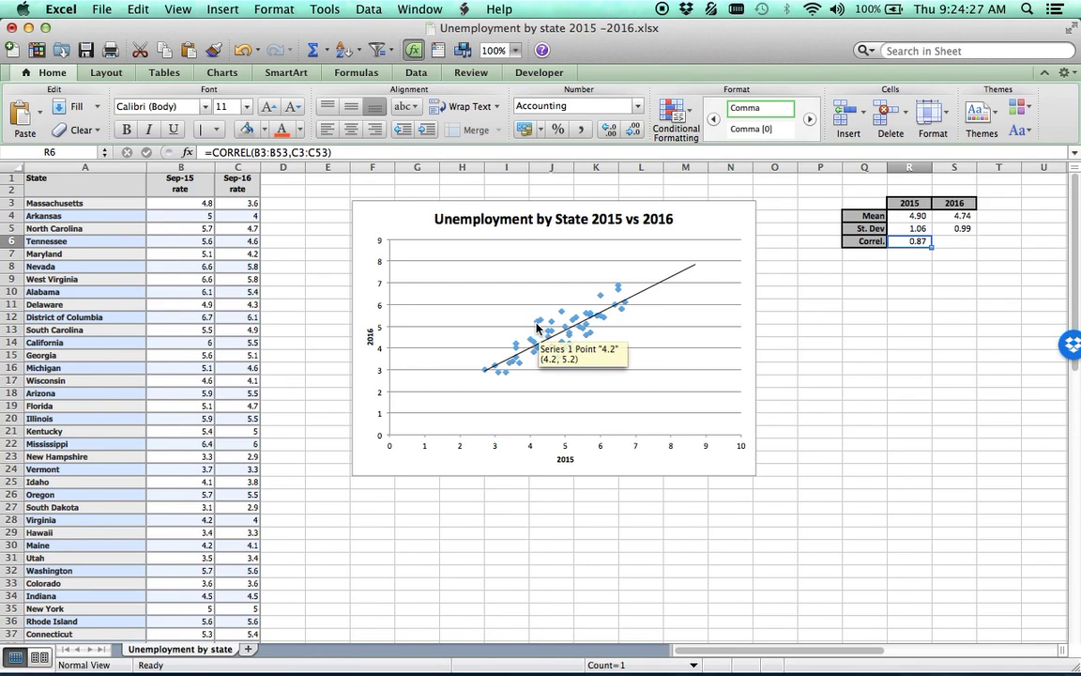
Examine individual points around the scatter plot's trendline and the standard deviation cells R5 and S5
mouse_move(560, 349)
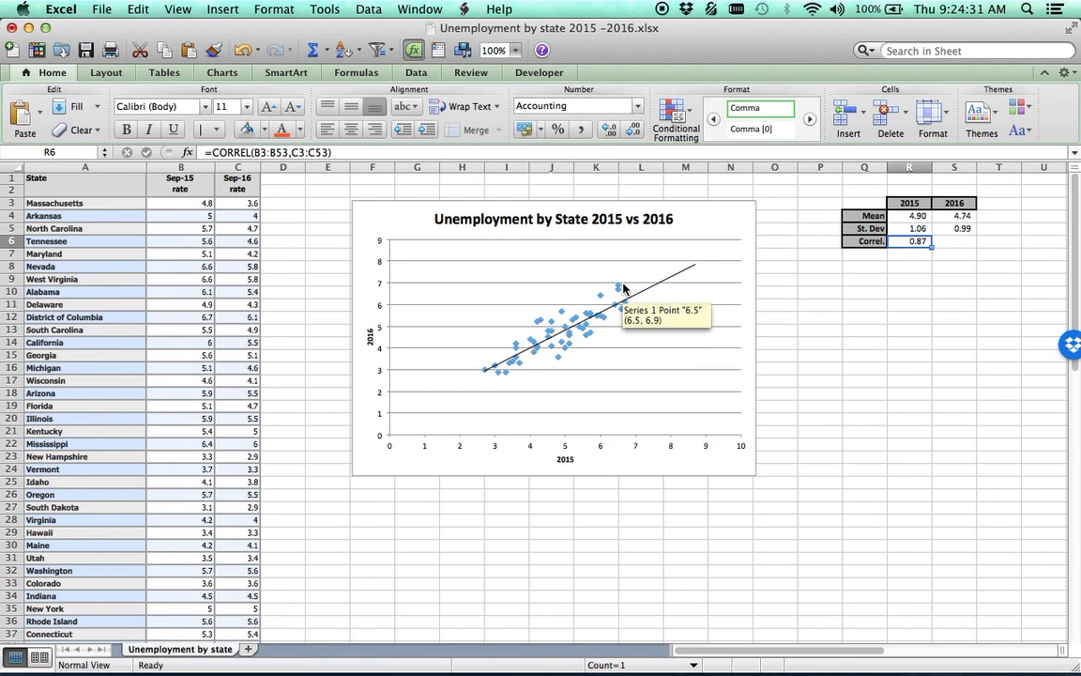
mouse_move(617, 288)
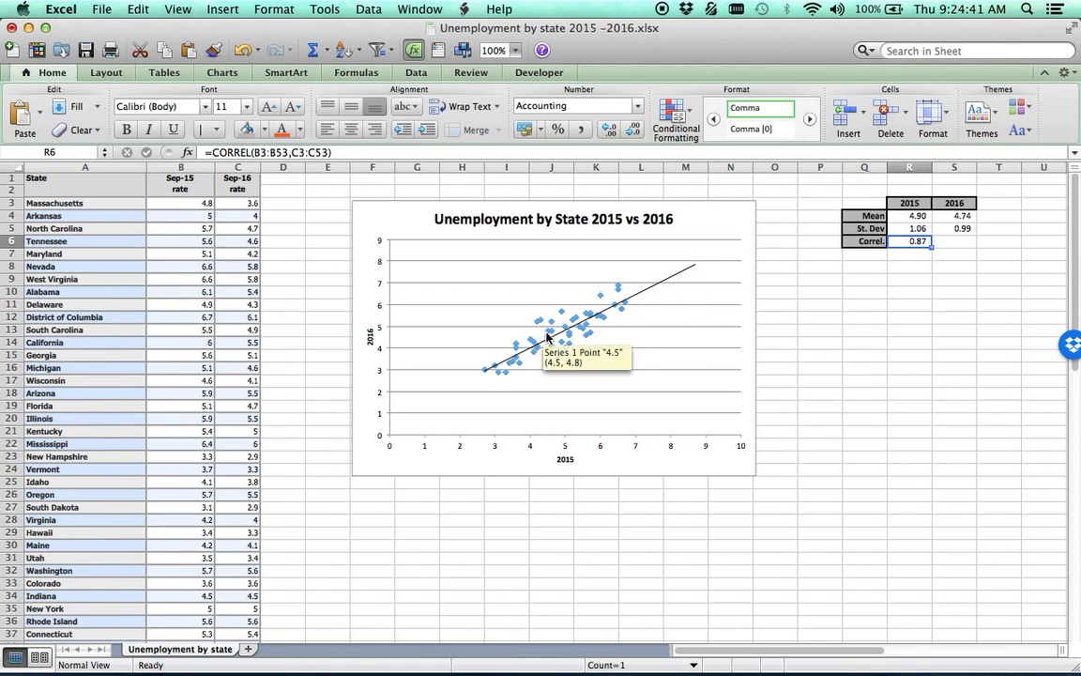
mouse_move(589, 329)
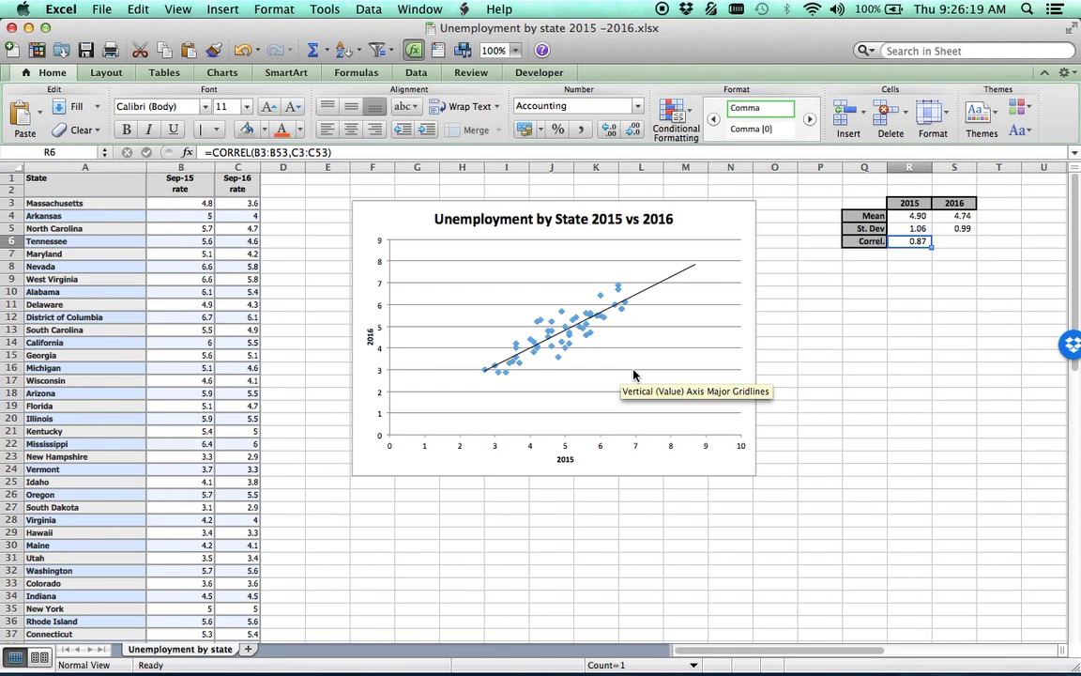
left_click(920, 230)
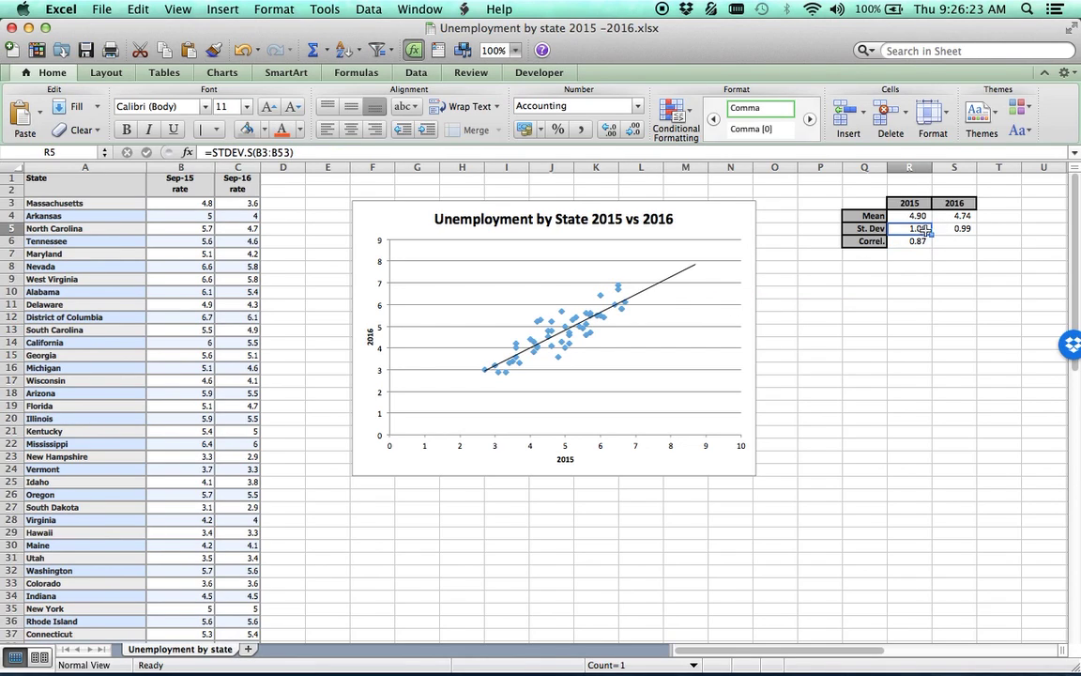
left_click(954, 229)
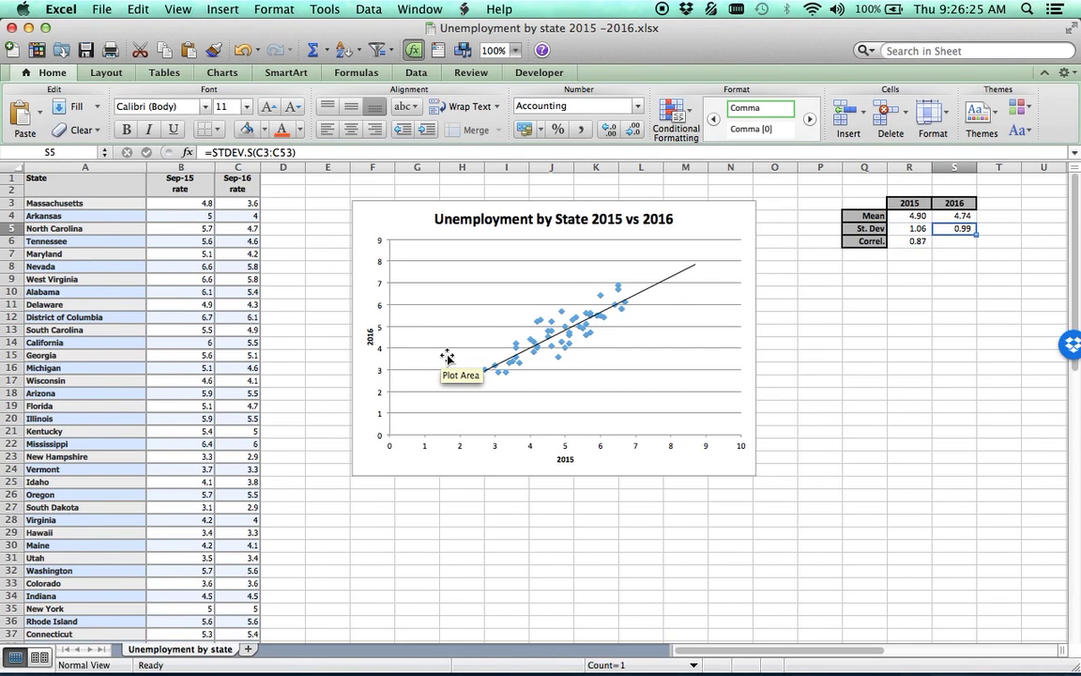
Compare the standard deviations of the 2015 and 2016 unemployment rates in R5:S5
left_click(921, 229)
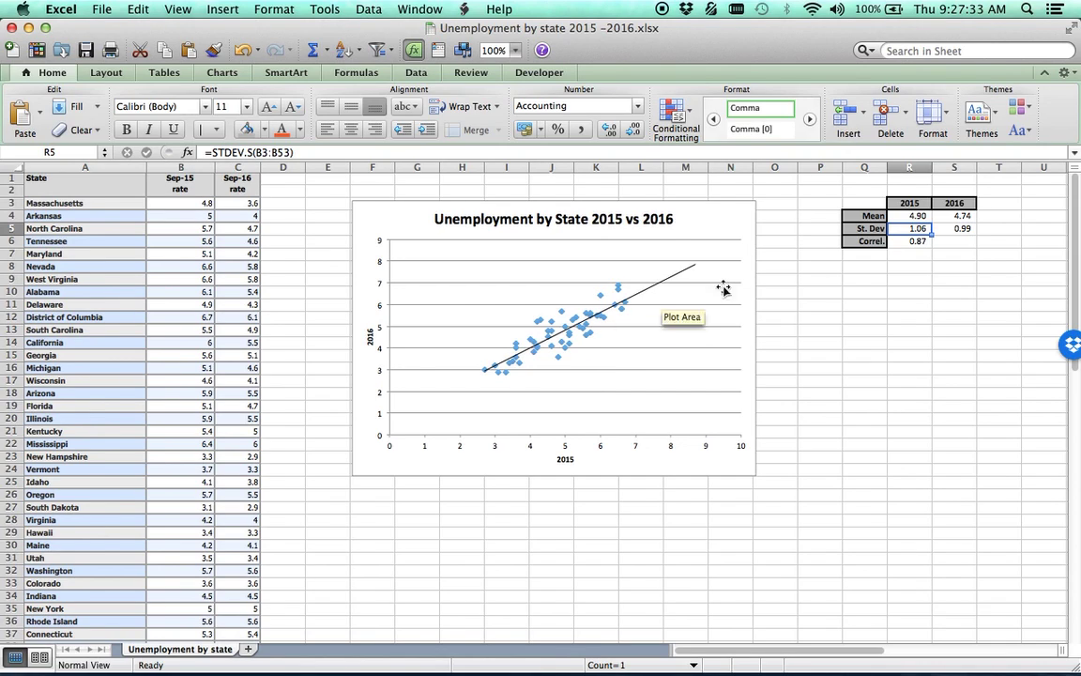
left_click_drag(910, 232, 955, 227)
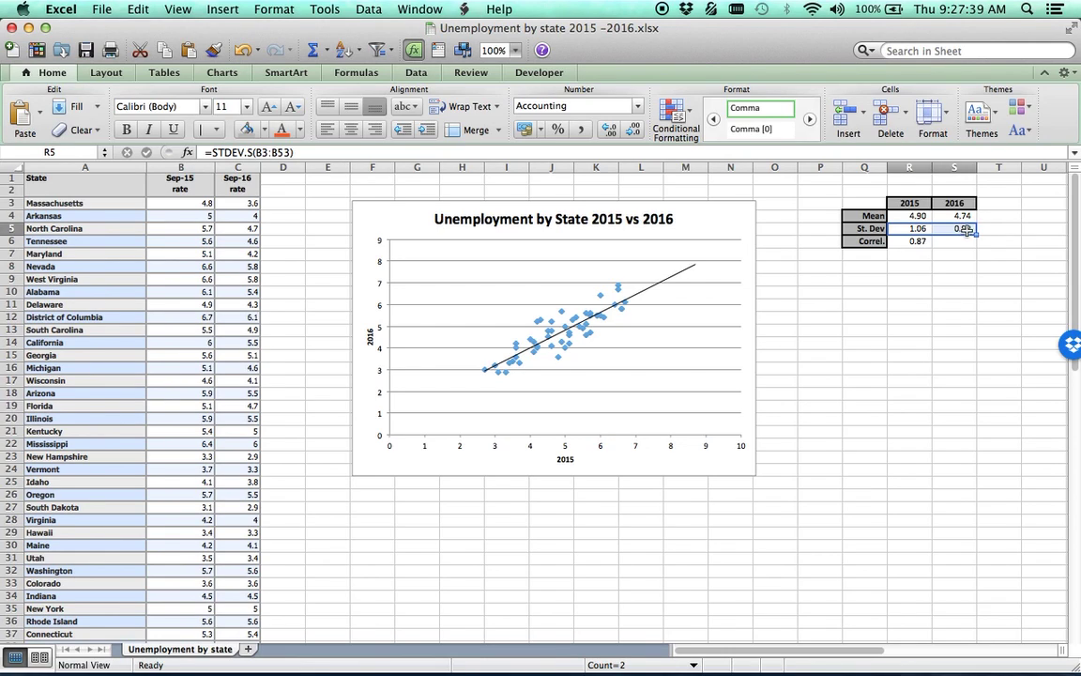
left_click(963, 230)
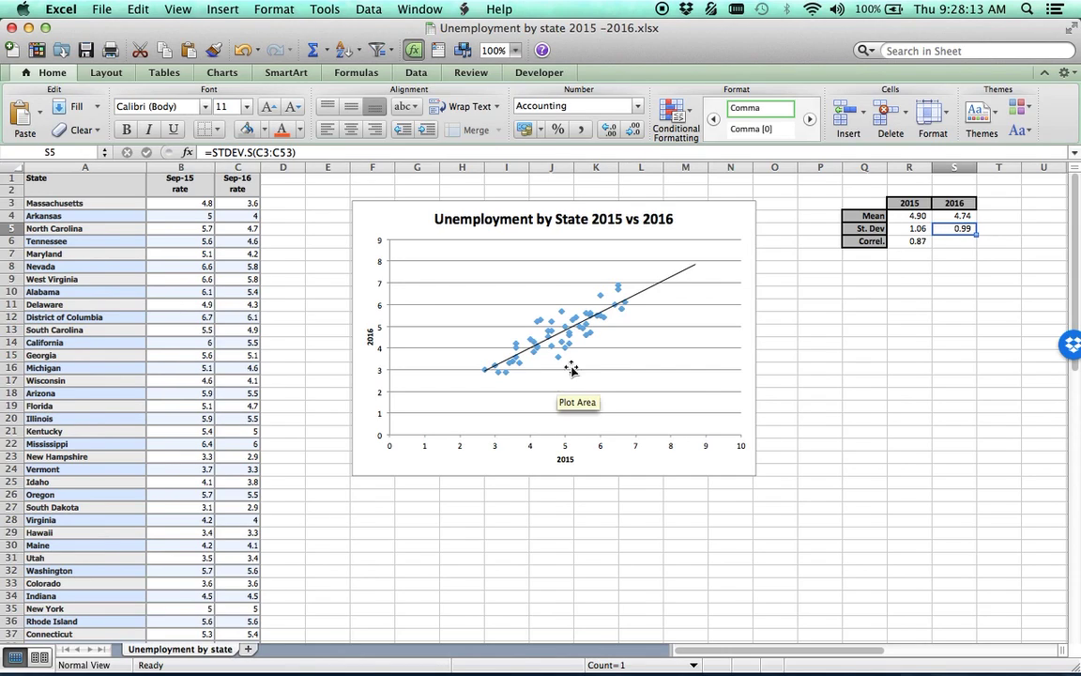
Review the correlation formula in R6, the scatter plot and the complete summary table in Q3:S6
left_click(914, 242)
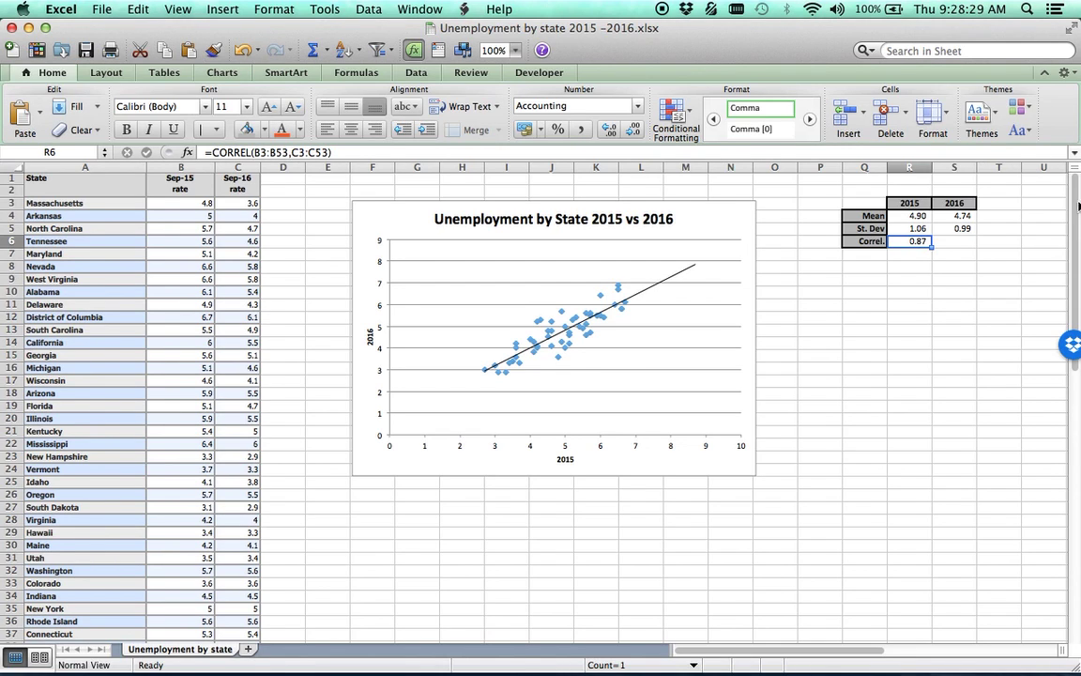
left_click(516, 205)
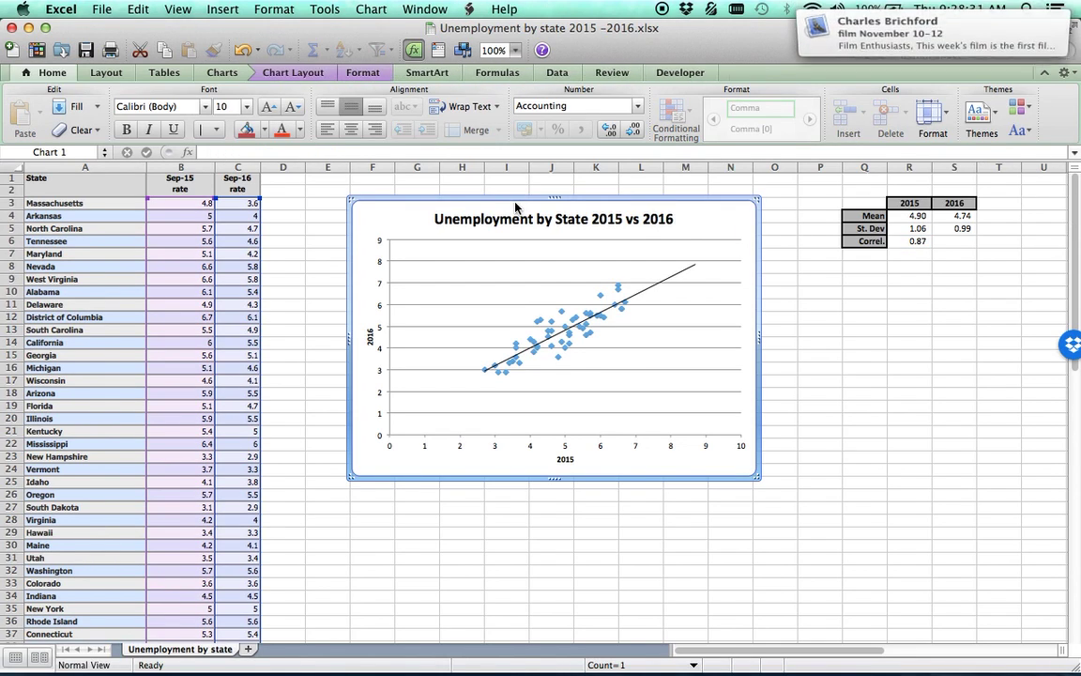
left_click_drag(856, 201, 944, 248)
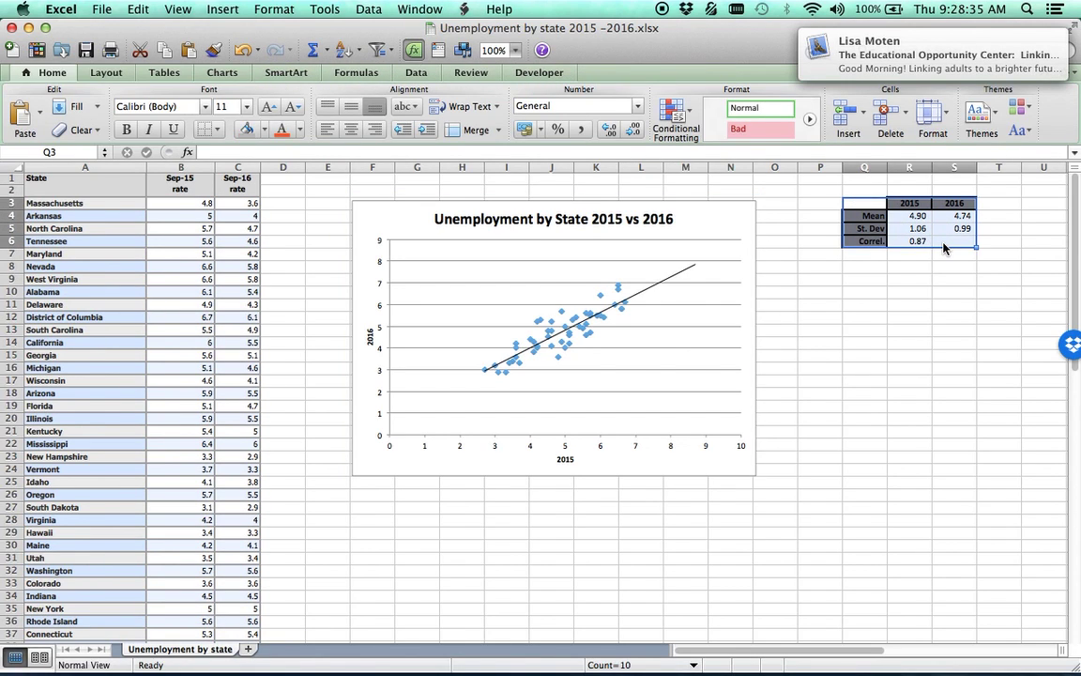